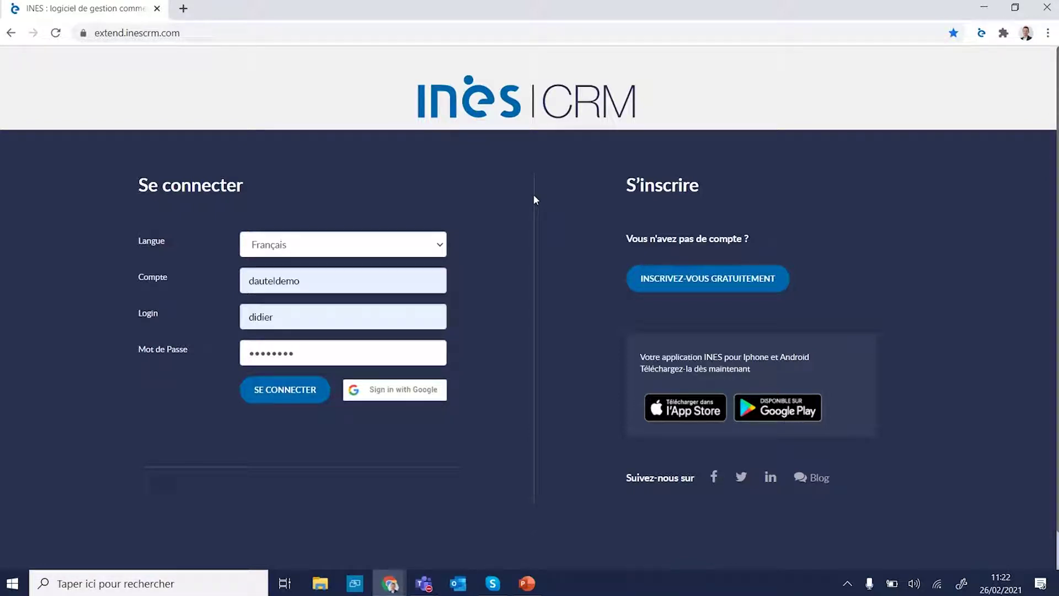
Step: Sign in to INES CRM with the prefilled credentials and open the incident declaration site from the user profile options
{"action": "left_click", "coordinate": [286, 394]}
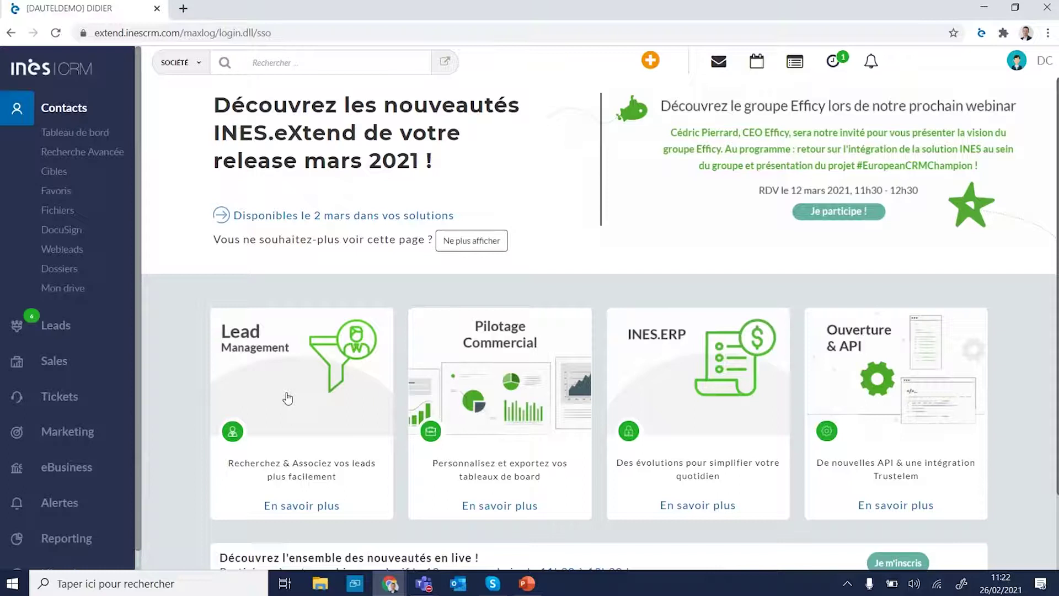
{"action": "left_click", "coordinate": [1036, 68]}
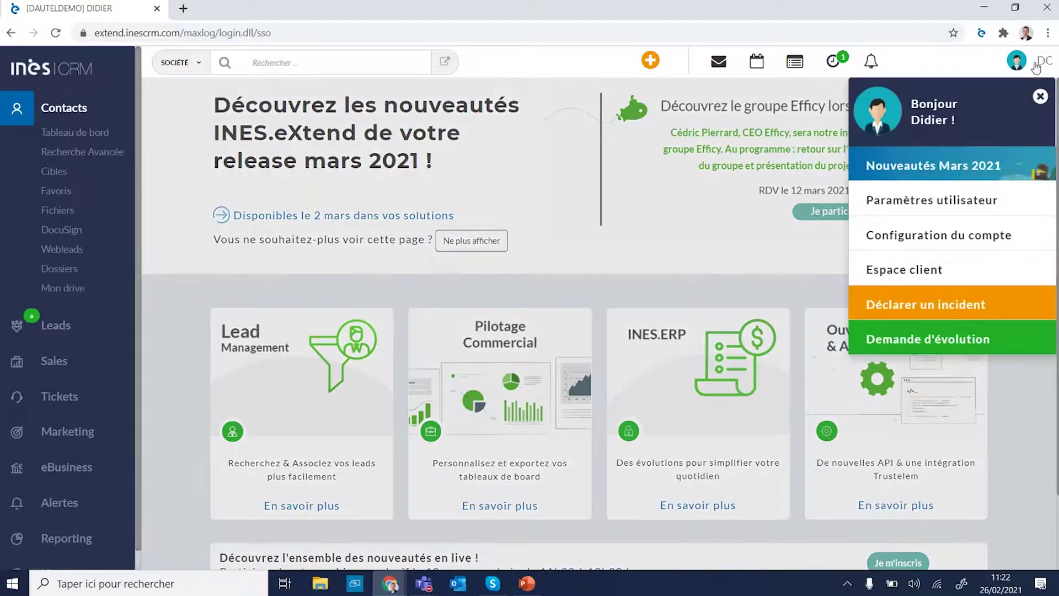
{"action": "left_click", "coordinate": [953, 305]}
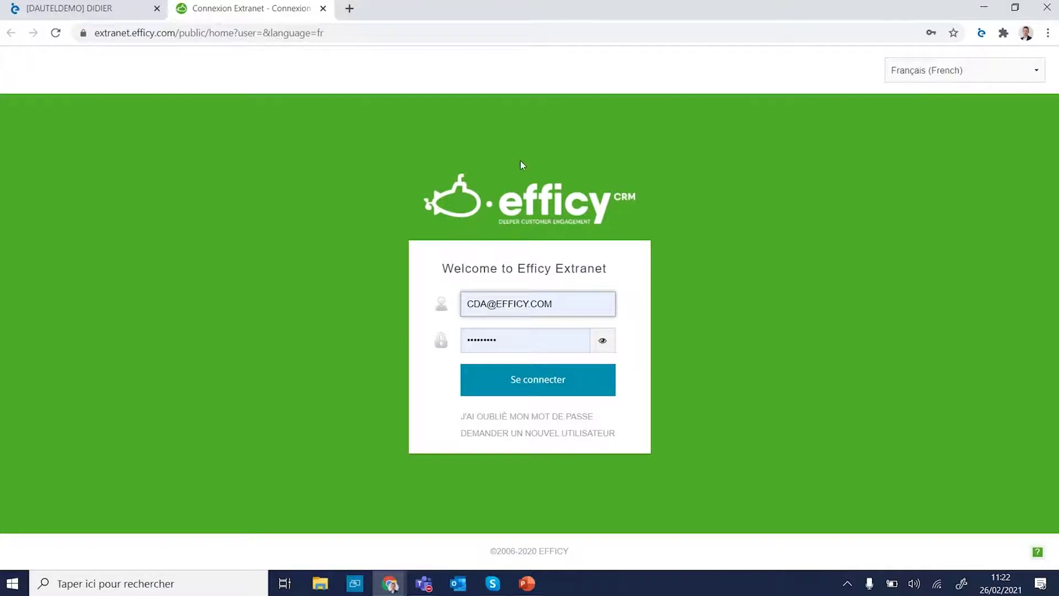
Step: Clear the prefilled user name and password from the Efficy Extranet sign-in form
{"action": "left_click", "coordinate": [581, 308]}
{"action": "left_click_drag", "start_coordinate": [580, 308], "coordinate": [401, 307]}
{"action": "key", "text": "BackSpace"}
{"action": "left_click", "coordinate": [425, 291]}
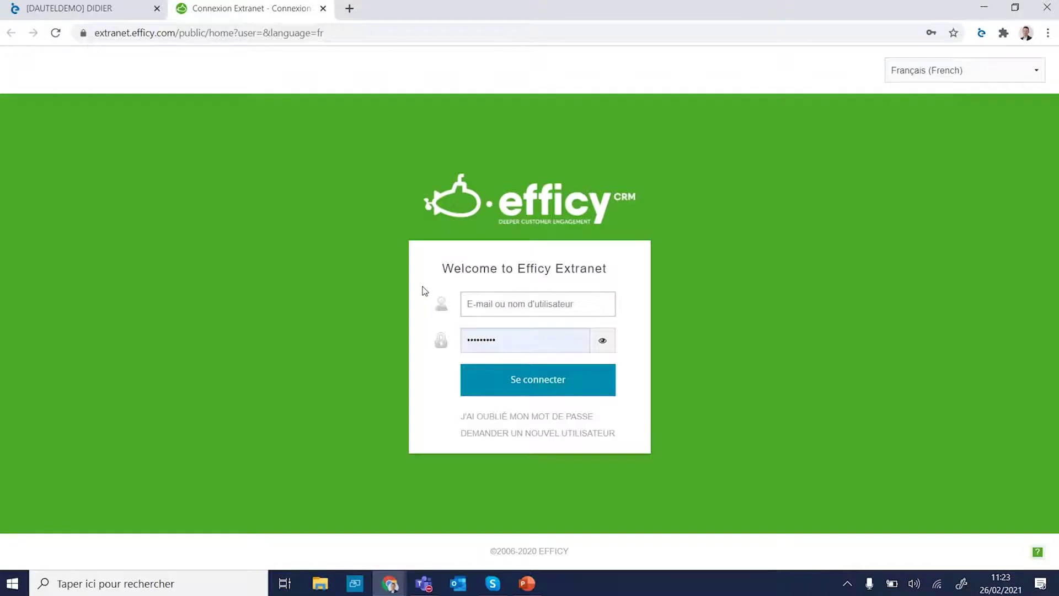
{"action": "left_click", "coordinate": [516, 340]}
{"action": "left_click_drag", "start_coordinate": [517, 340], "coordinate": [353, 340]}
{"action": "key", "text": "BackSpace"}
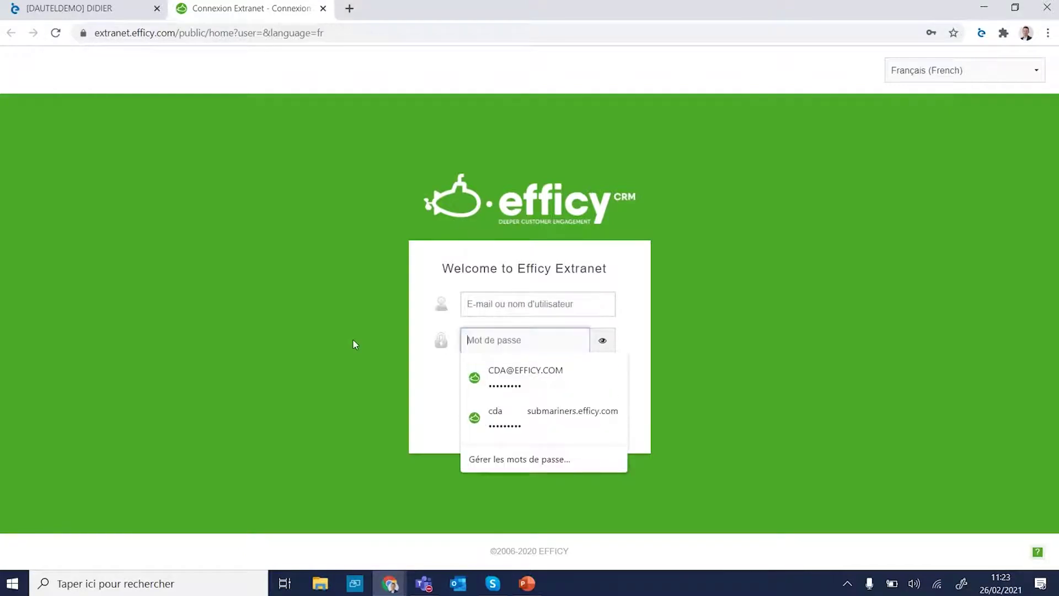
{"action": "left_click", "coordinate": [424, 348]}
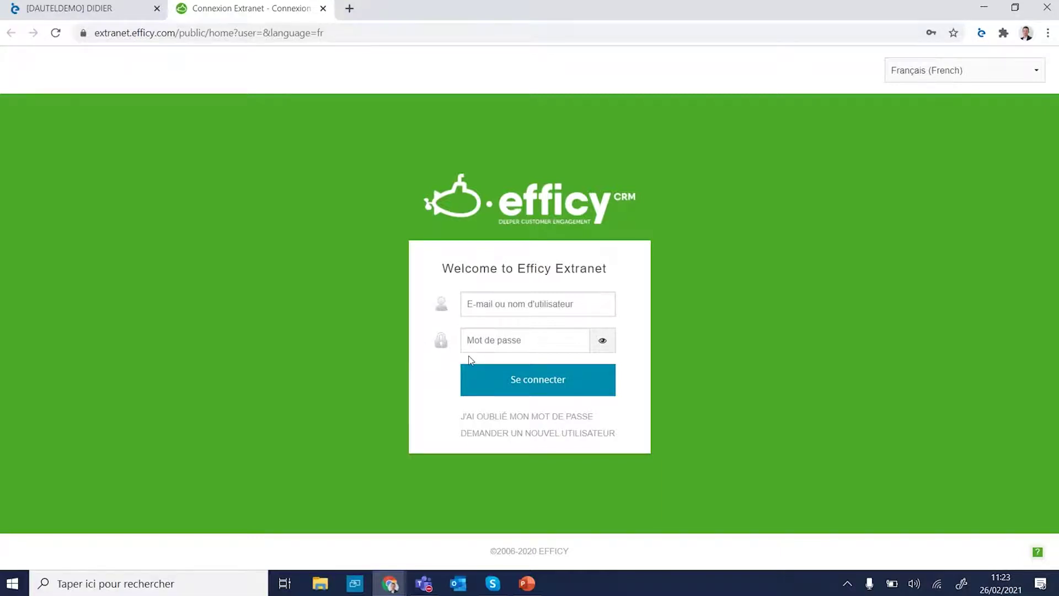
Step: View the form for requesting a new Extranet user and return to the sign-in page
{"action": "left_click", "coordinate": [530, 436]}
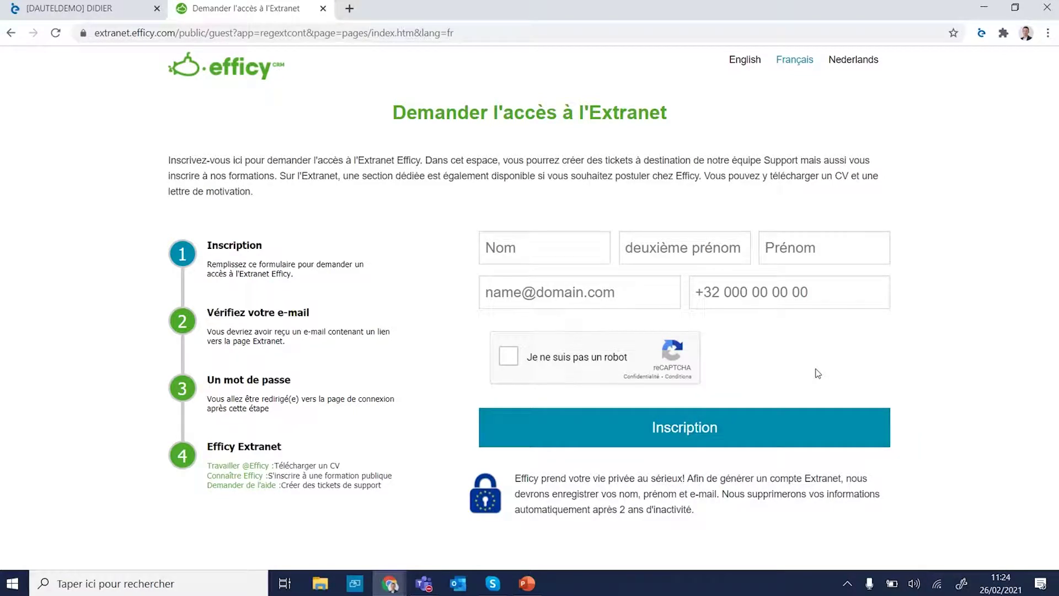
{"action": "left_click", "coordinate": [11, 34]}
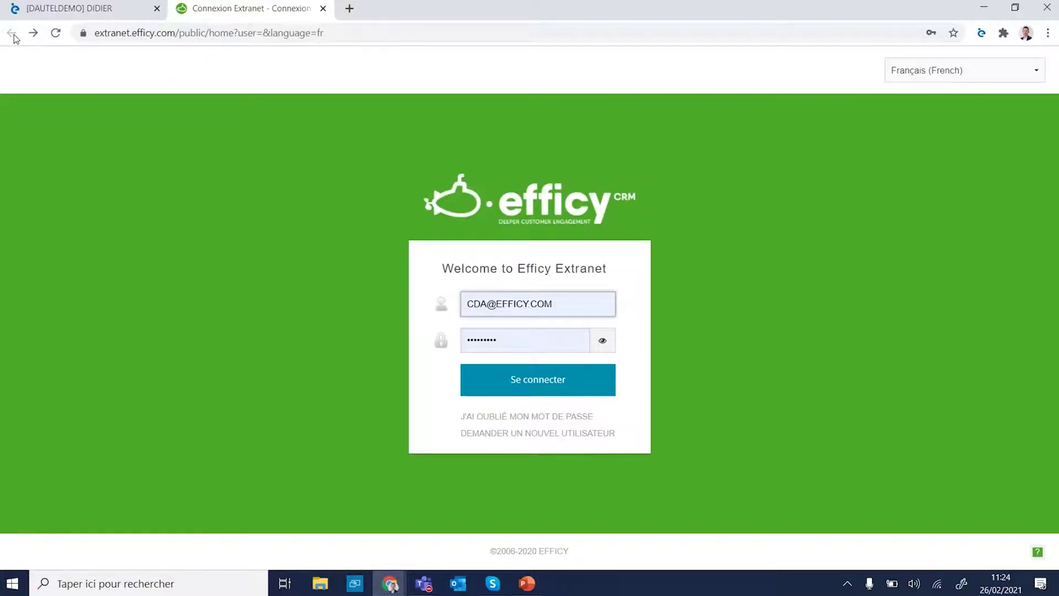
Step: Replace the prefilled credentials with the account e-mail and password, and sign in to the Efficy Extranet
{"action": "key", "text": "ctrl+a"}
{"action": "key", "text": "BackSpace"}
{"action": "key", "text": "ctrl+v"}
{"action": "left_click", "coordinate": [511, 342]}
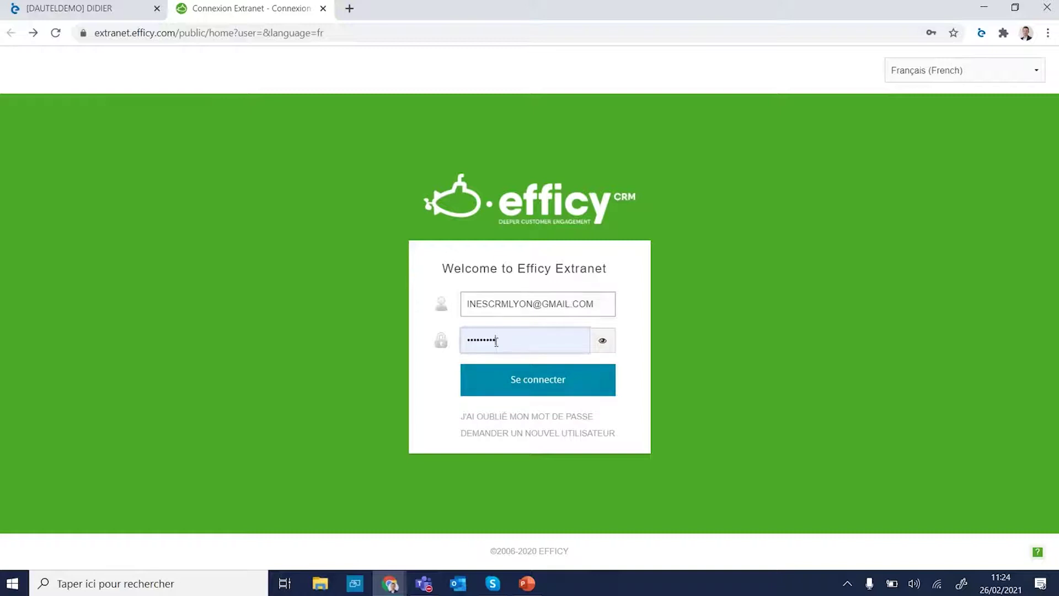
{"action": "key", "text": "ctrl+a"}
{"action": "type", "text": "•••••"}
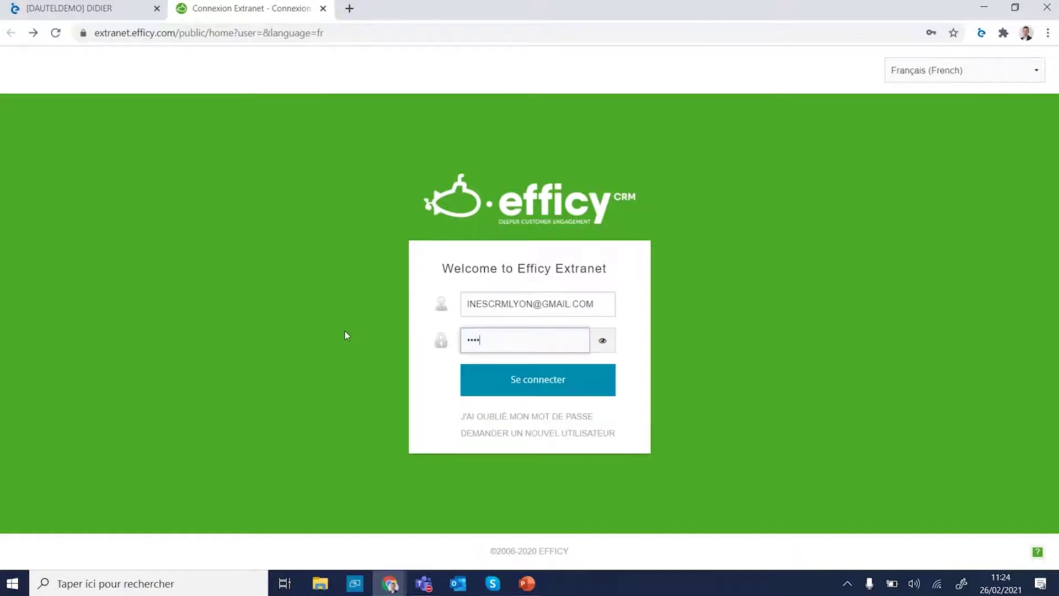
{"action": "type", "text": "•••"}
{"action": "left_click", "coordinate": [590, 376]}
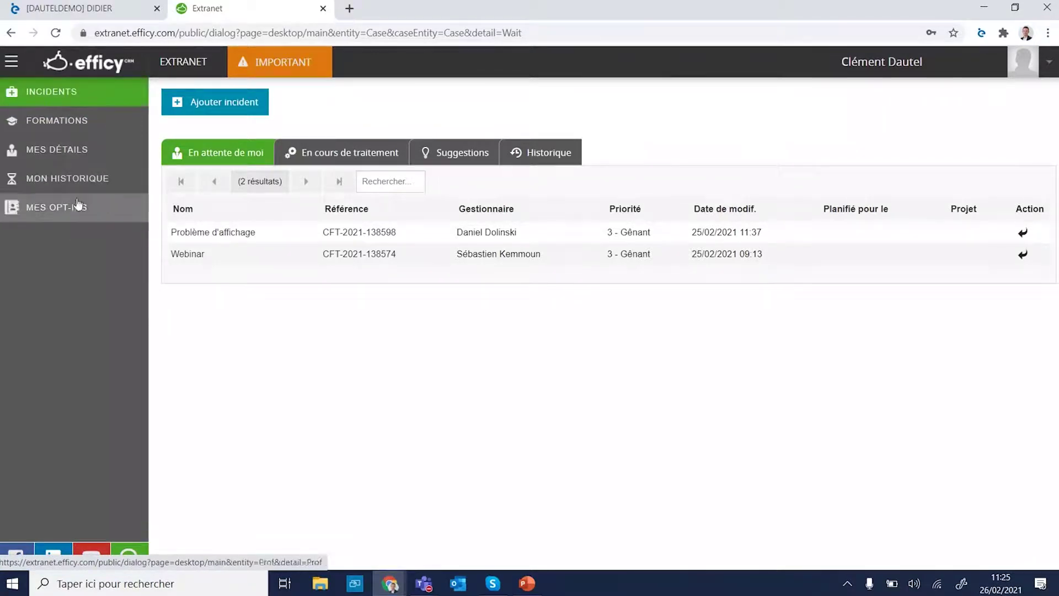
Step: Look through the trainings, including the public training list, and the personal details, history and opt-ins pages
{"action": "left_click", "coordinate": [82, 126]}
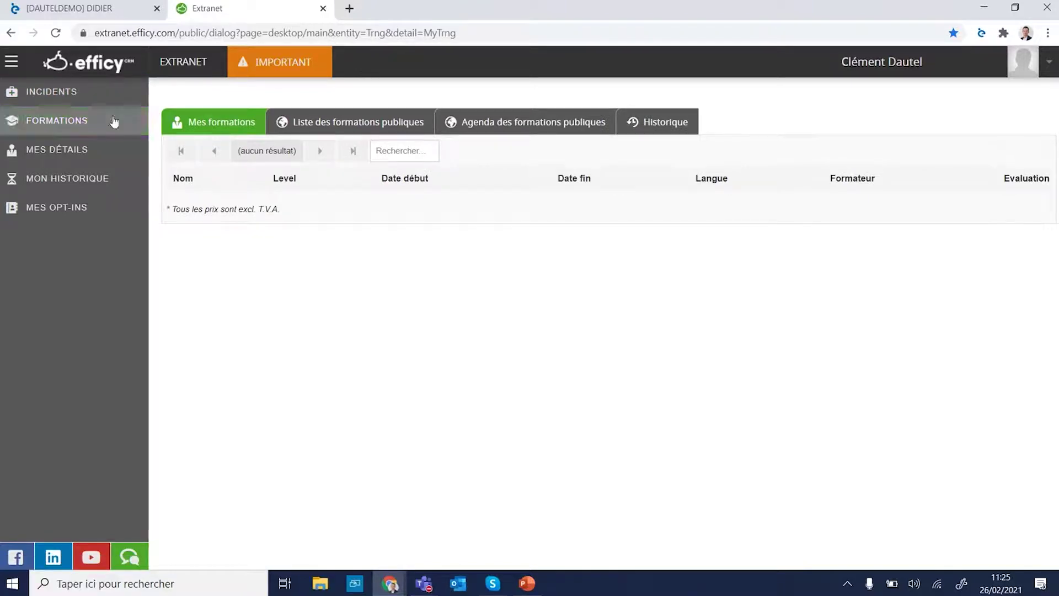
{"action": "left_click", "coordinate": [326, 125]}
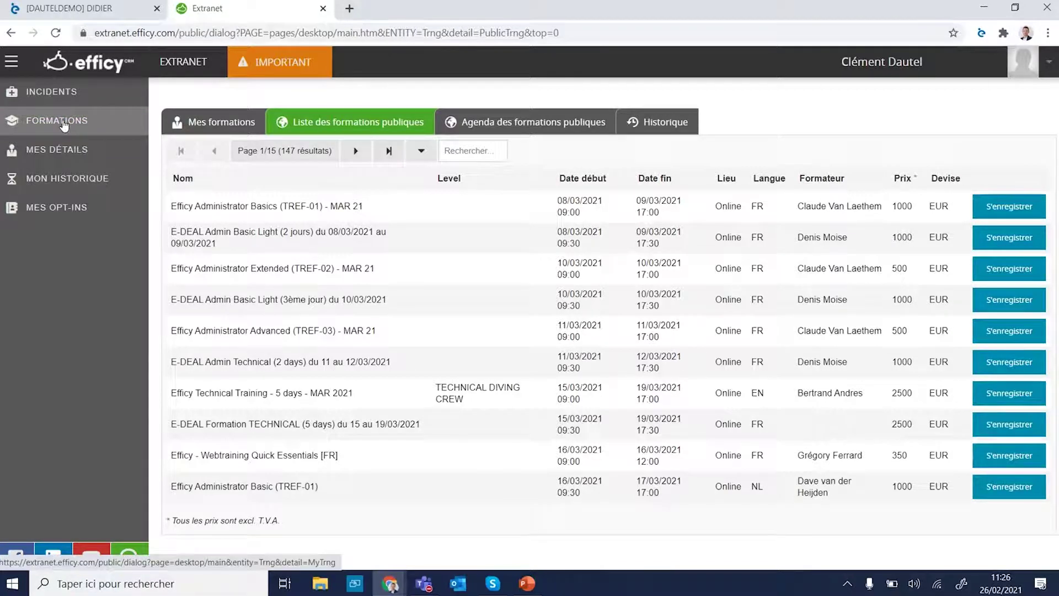
{"action": "left_click", "coordinate": [67, 155]}
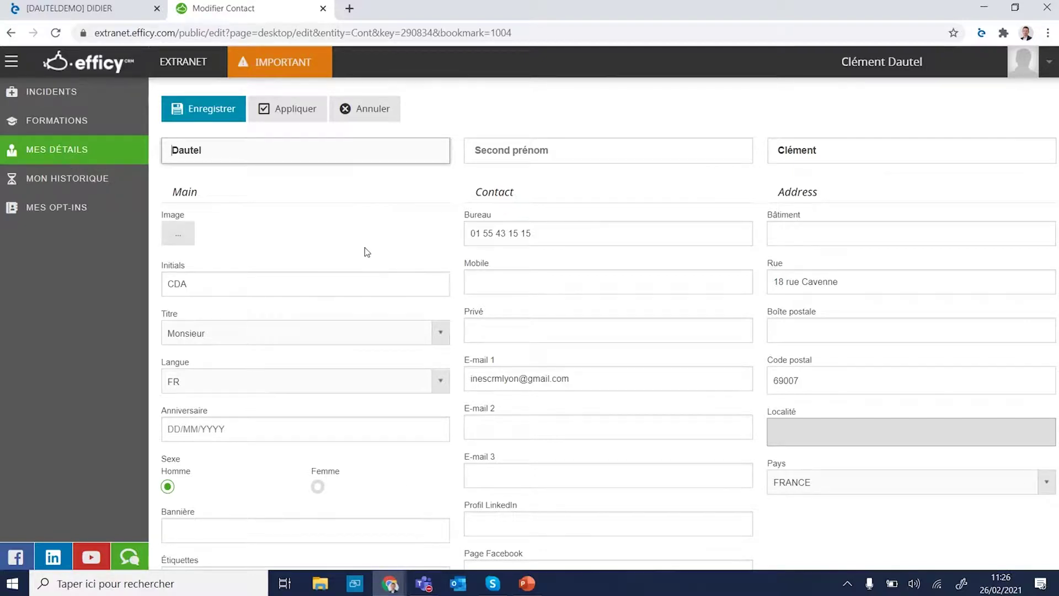
{"action": "left_click", "coordinate": [76, 188]}
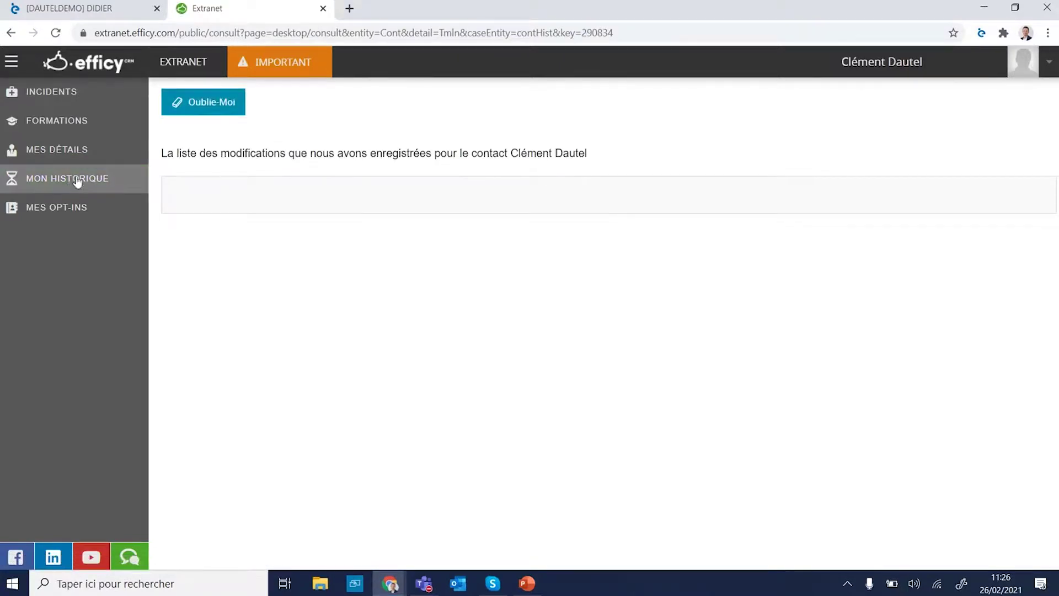
{"action": "left_click", "coordinate": [70, 217]}
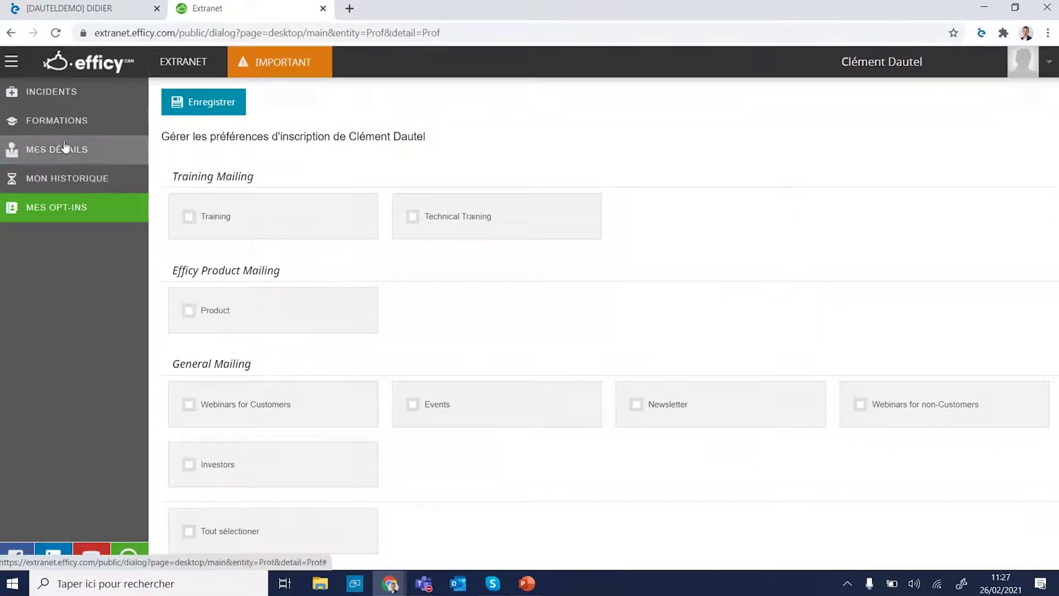
Step: Review the incident lists for waiting, in-progress, suggestion and history entries, ending on the incidents awaiting a reply
{"action": "left_click", "coordinate": [61, 88]}
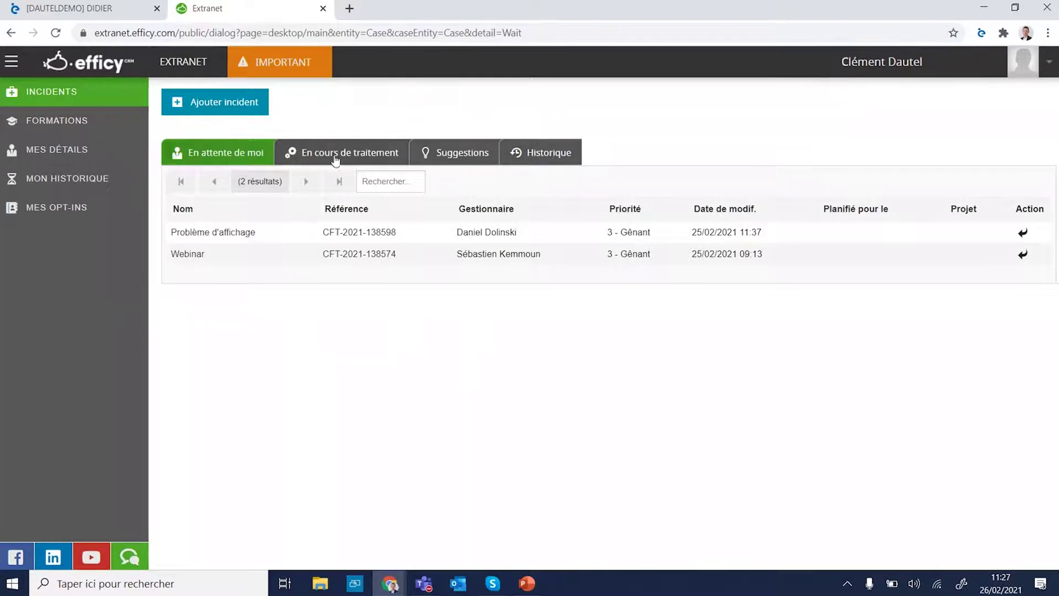
{"action": "left_click", "coordinate": [233, 158]}
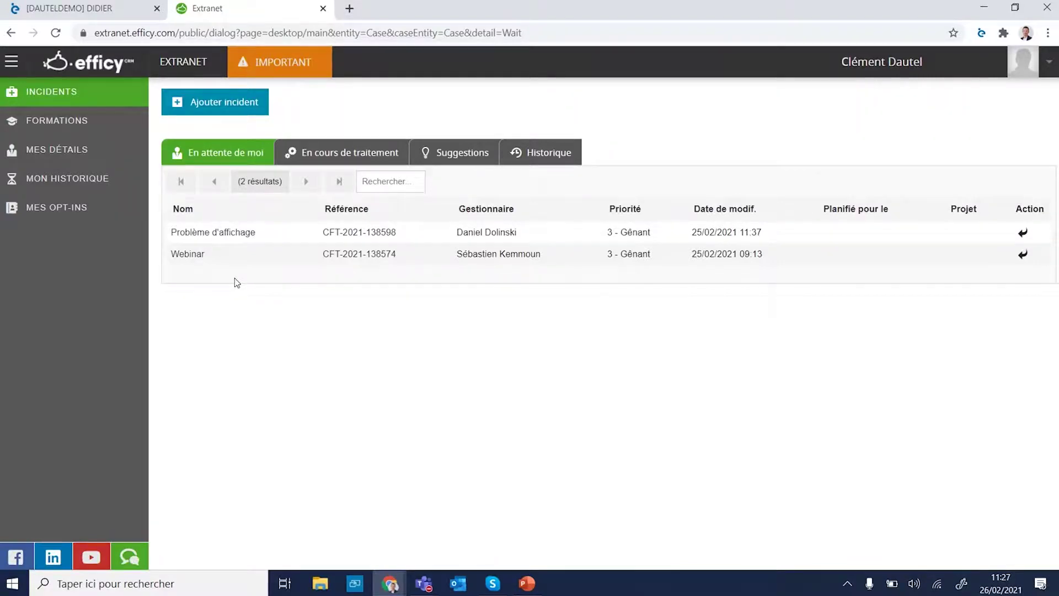
{"action": "left_click", "coordinate": [347, 157]}
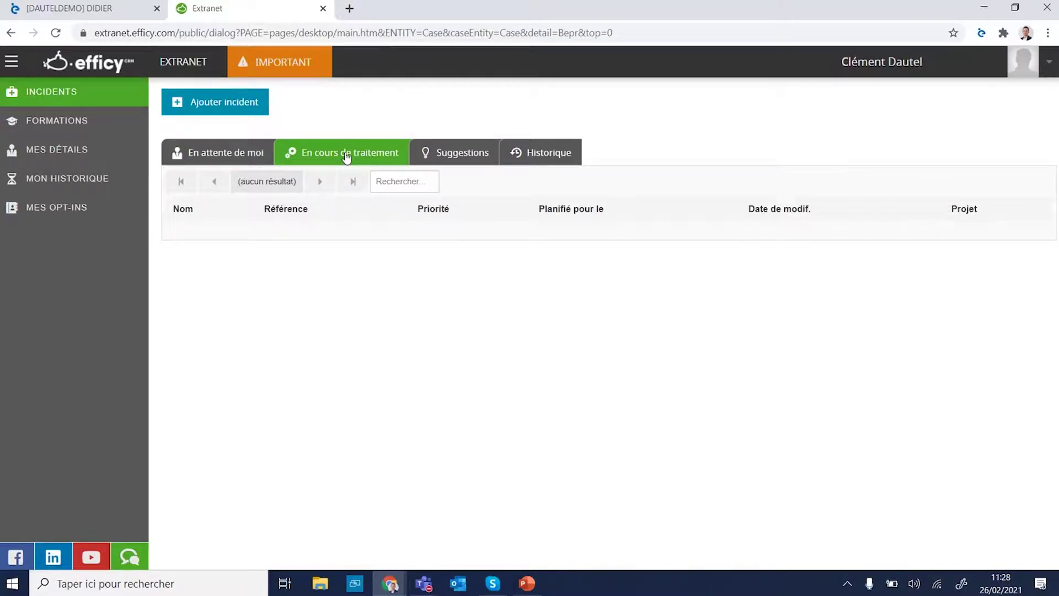
{"action": "left_click", "coordinate": [459, 160]}
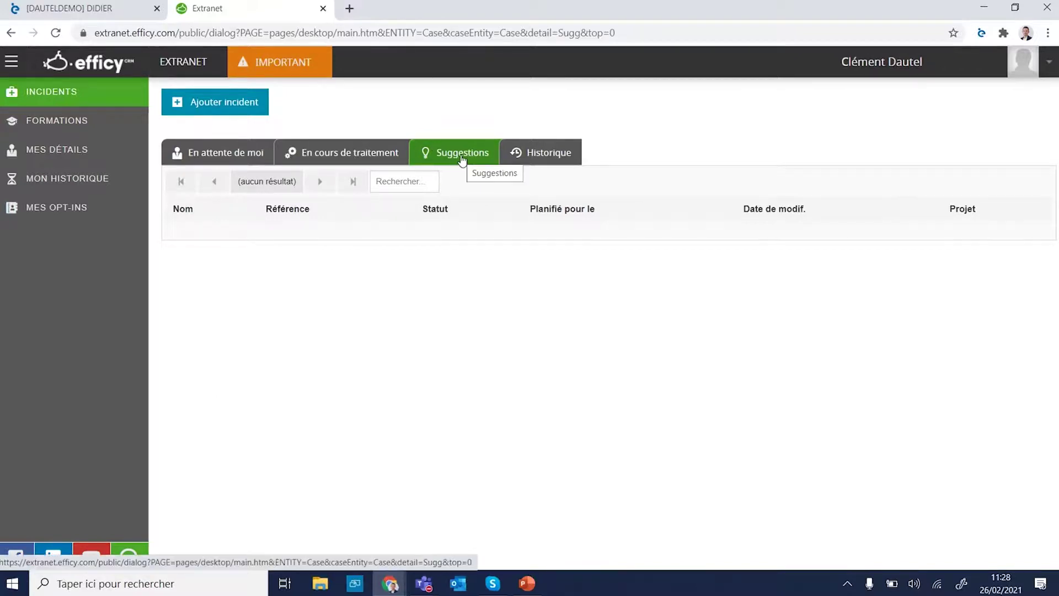
{"action": "left_click", "coordinate": [565, 164]}
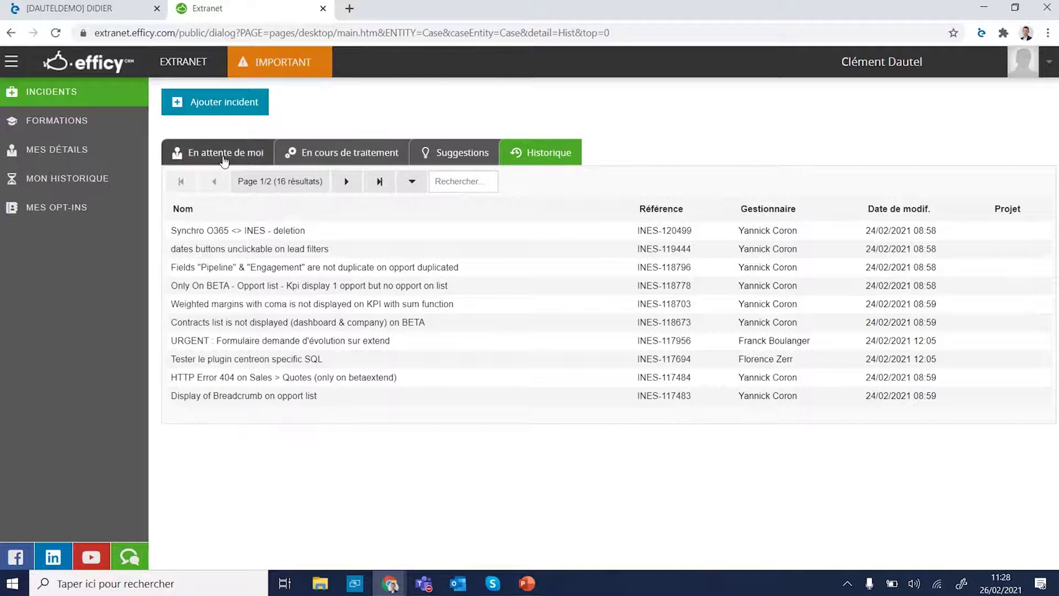
{"action": "left_click", "coordinate": [224, 159]}
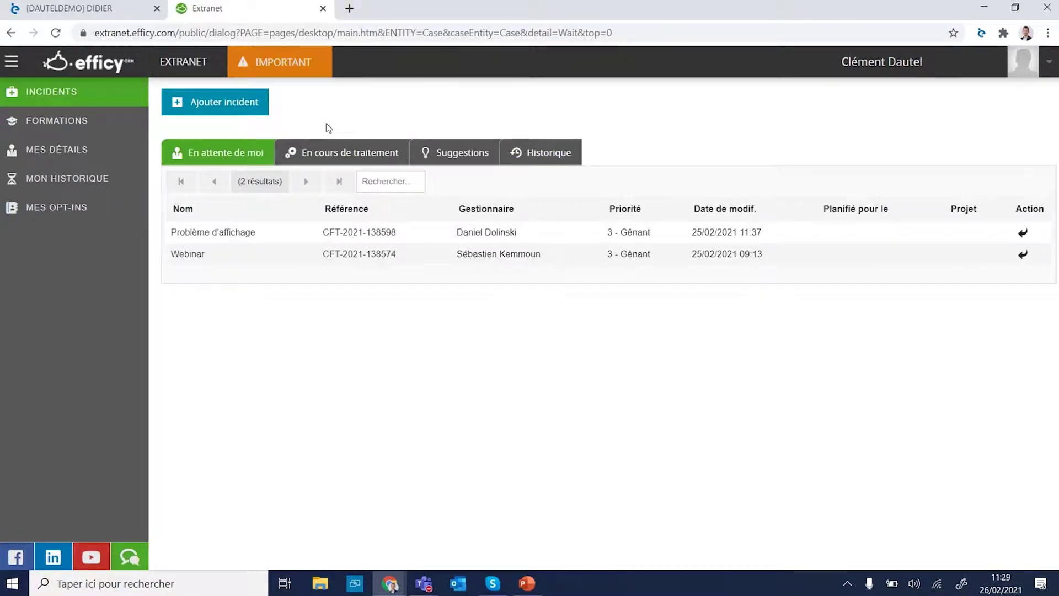
Step: Start a new incident and choose Anomalie as its type
{"action": "left_click", "coordinate": [210, 110]}
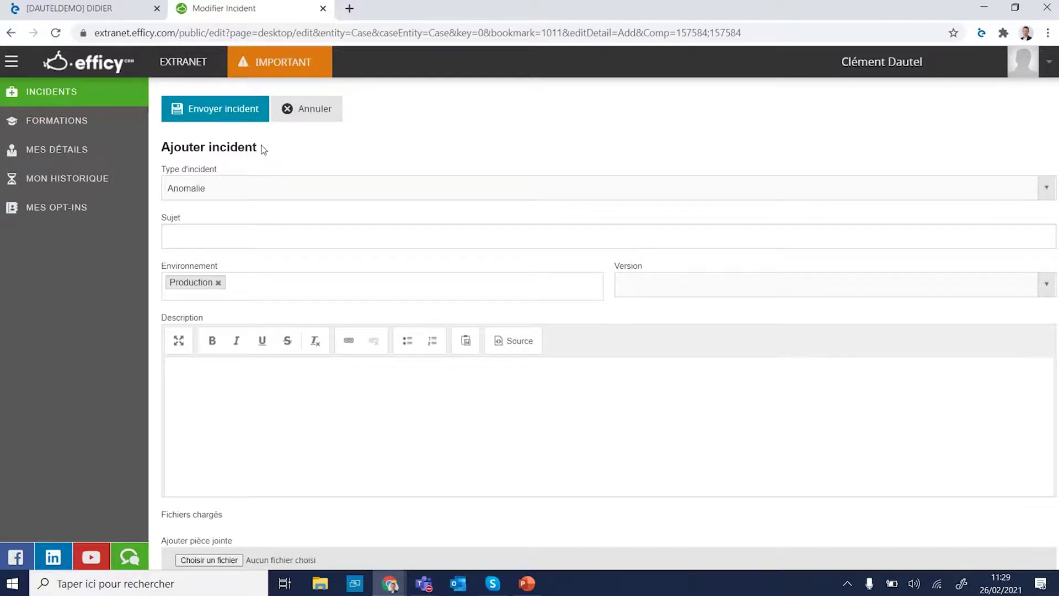
{"action": "left_click", "coordinate": [234, 190]}
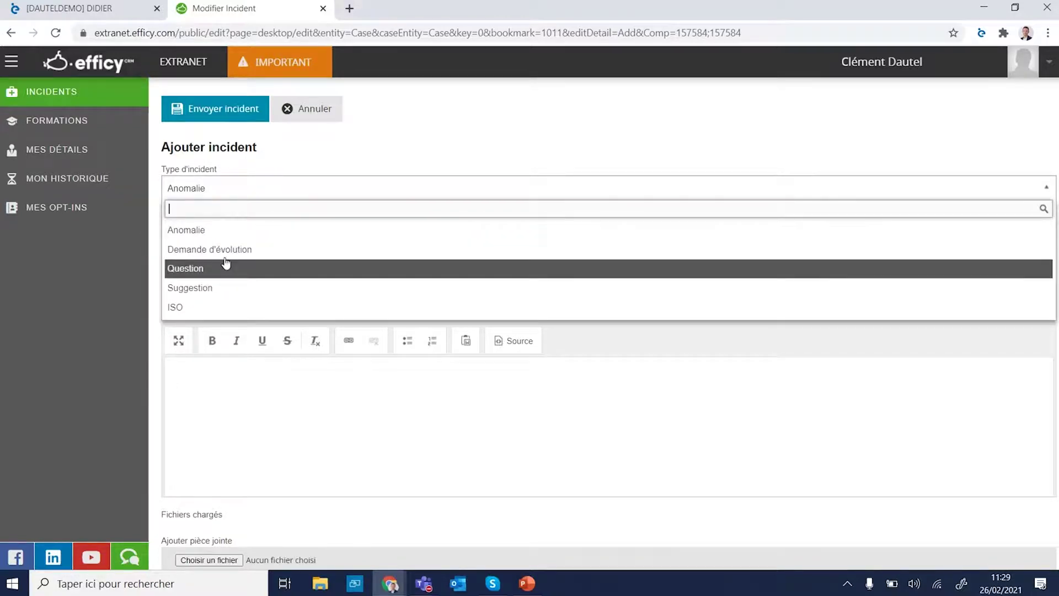
{"action": "left_click", "coordinate": [196, 238]}
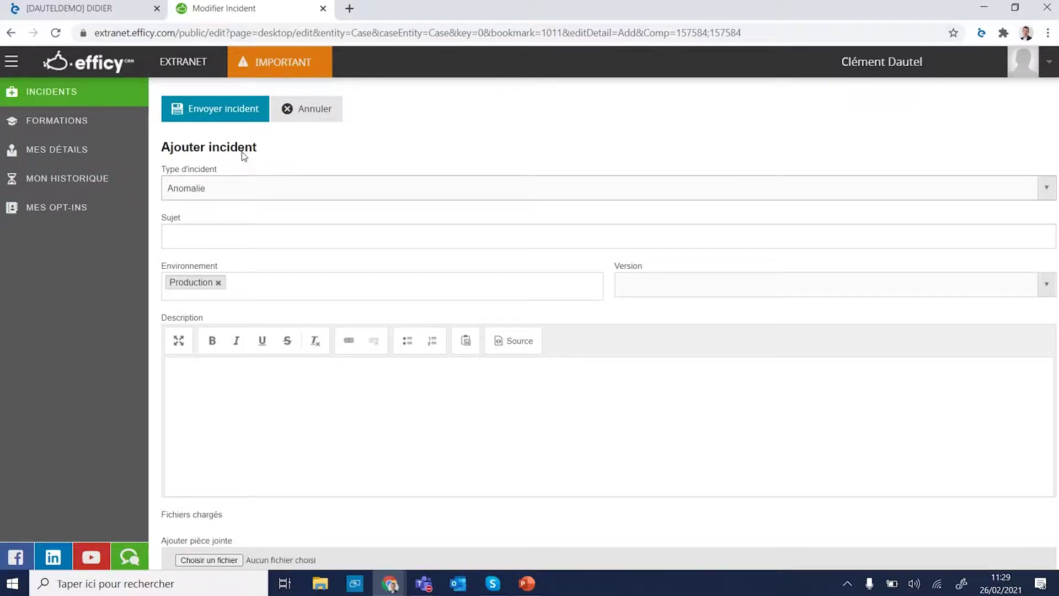
{"action": "left_click", "coordinate": [228, 240]}
{"action": "left_click", "coordinate": [185, 230]}
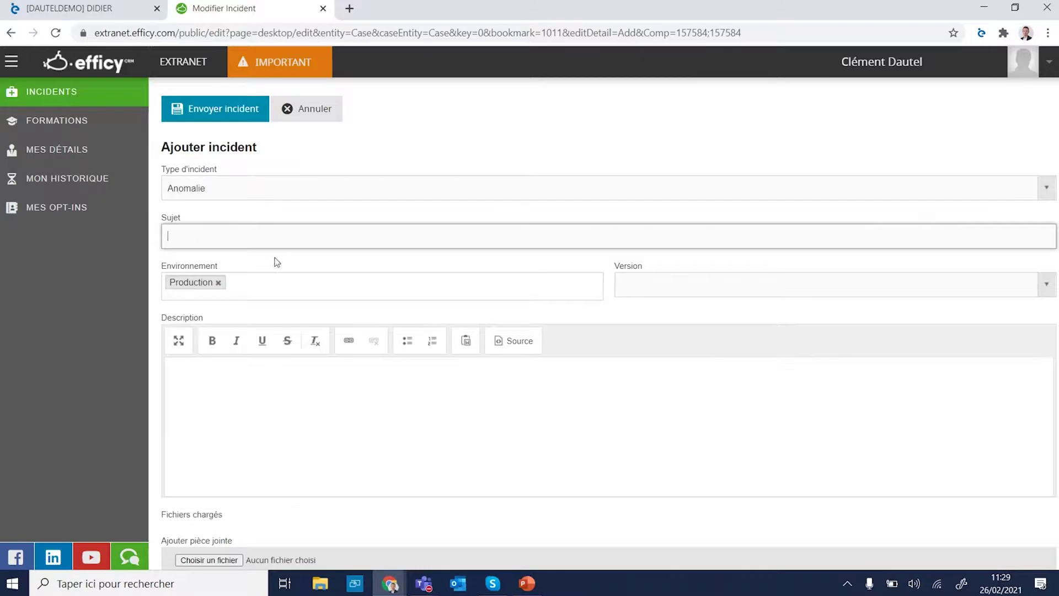
{"action": "left_click", "coordinate": [158, 274]}
Step: Write the incident description "Bonjour," followed by "Je rencontre un bug technique." on a new line
{"action": "scroll", "coordinate": [158, 271], "scroll_direction": "down", "scroll_amount": 1}
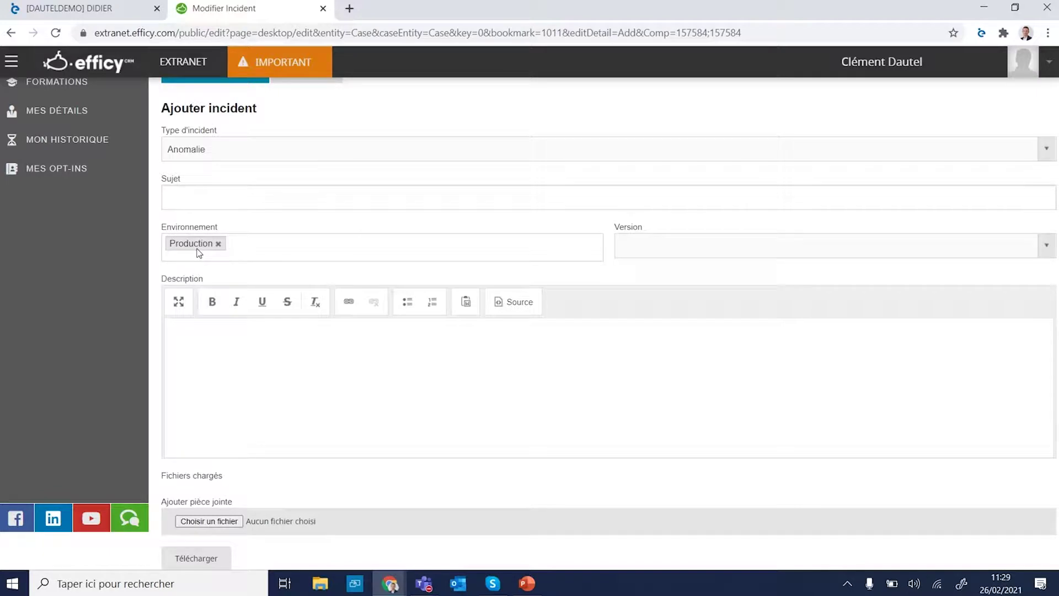
{"action": "scroll", "coordinate": [158, 274], "scroll_direction": "down", "scroll_amount": 1}
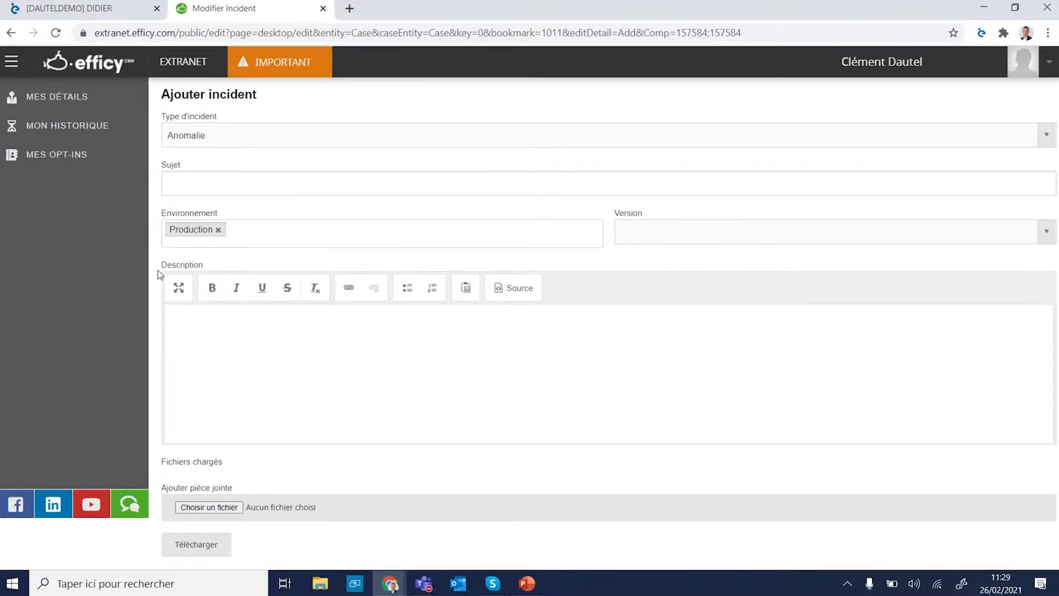
{"action": "left_click", "coordinate": [278, 361]}
{"action": "type", "text": "Bonjour,"}
{"action": "key", "text": "Return"}
{"action": "type", "text": "Ej rencontre u"}
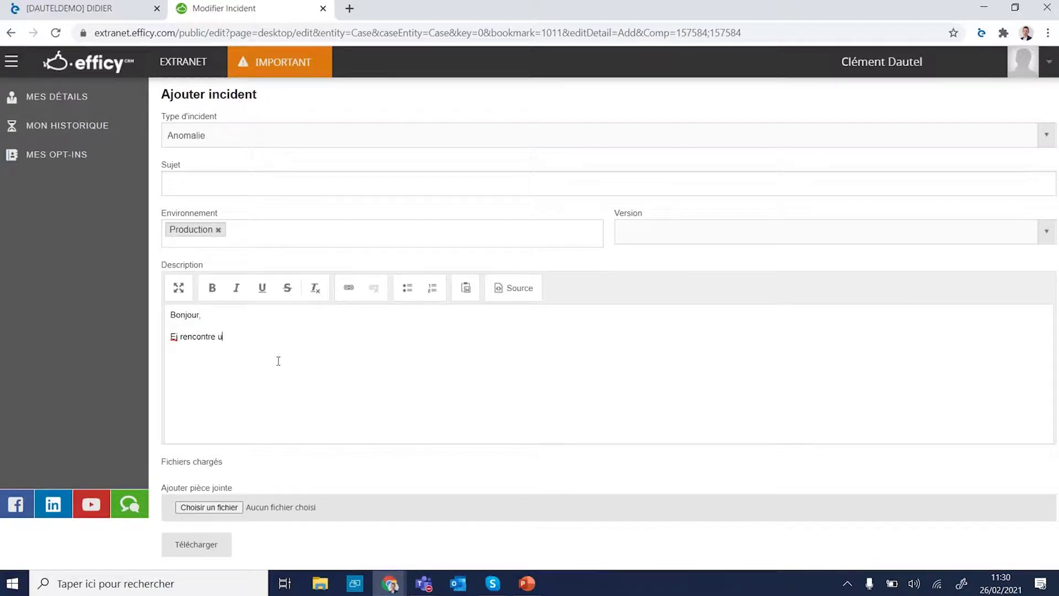
{"action": "type", "text": "n bug technique"}
{"action": "double_click", "coordinate": [176, 337]}
{"action": "key", "text": "BackSpace"}
{"action": "type", "text": "J'"}
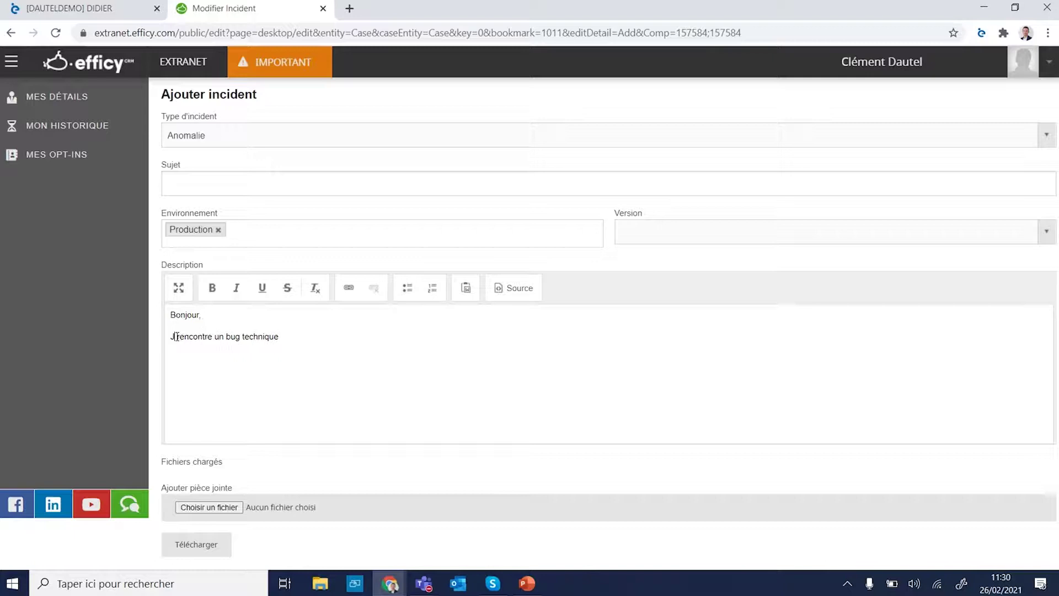
{"action": "type", "text": "e"}
{"action": "left_click", "coordinate": [334, 339]}
{"action": "key", "text": "Return"}
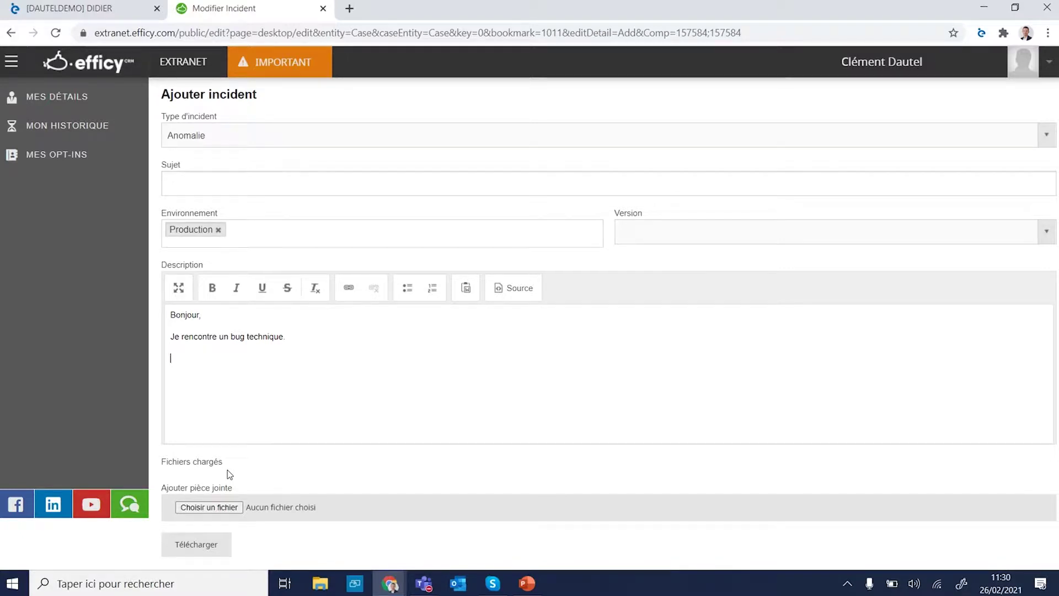
Step: Choose the file "2007 - Estimated light Configurator FR" from the Téléchargements folder as the incident's attachment
{"action": "left_click", "coordinate": [223, 508]}
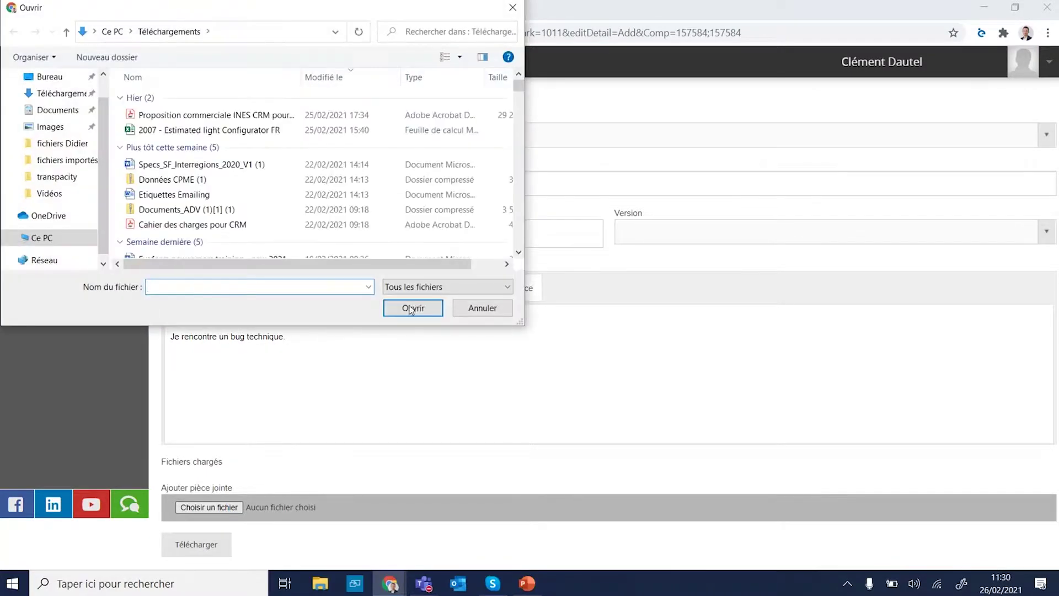
{"action": "left_click", "coordinate": [481, 308]}
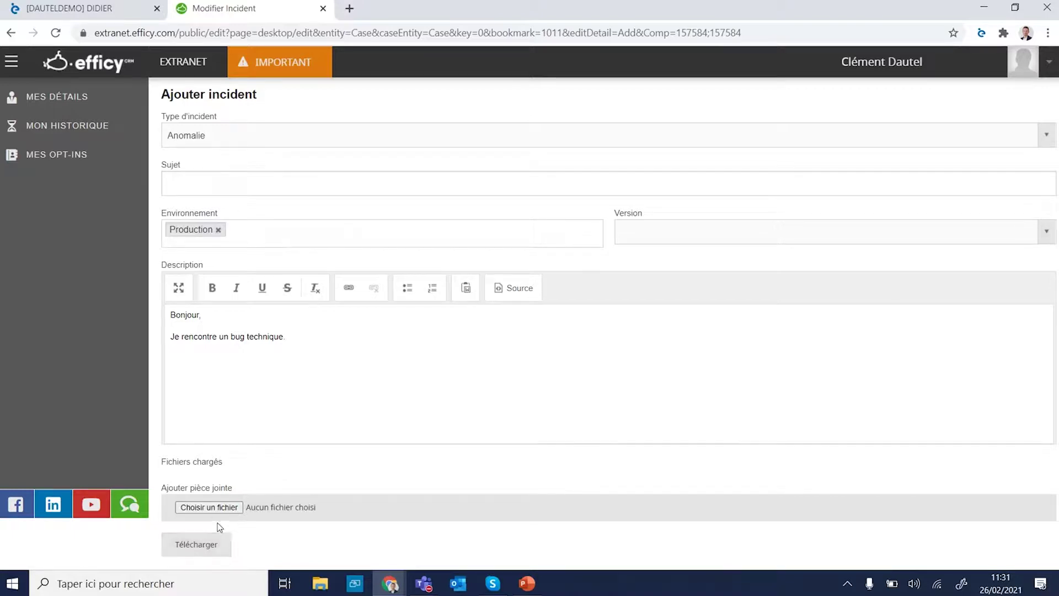
{"action": "left_click", "coordinate": [214, 508]}
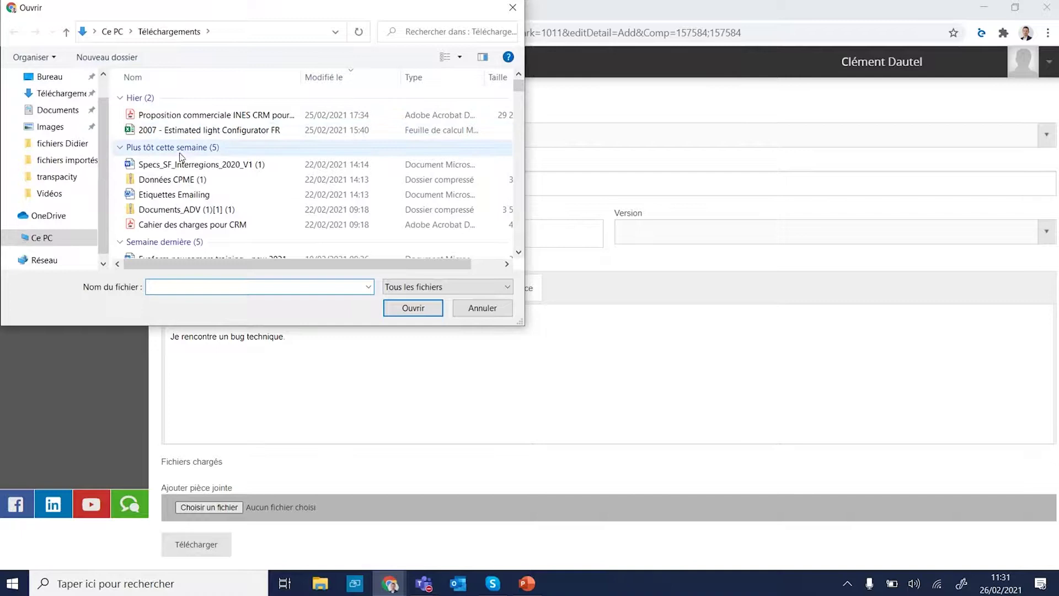
{"action": "left_click", "coordinate": [180, 133]}
{"action": "left_click", "coordinate": [424, 309]}
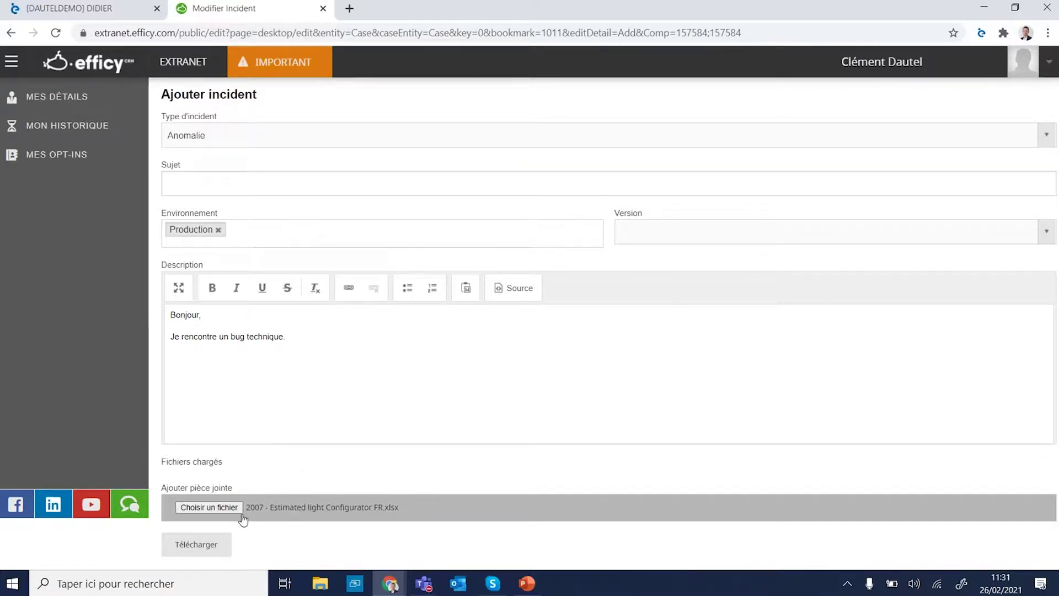
Step: Upload the chosen file to the incident and check the list of loaded files
{"action": "left_click", "coordinate": [211, 549]}
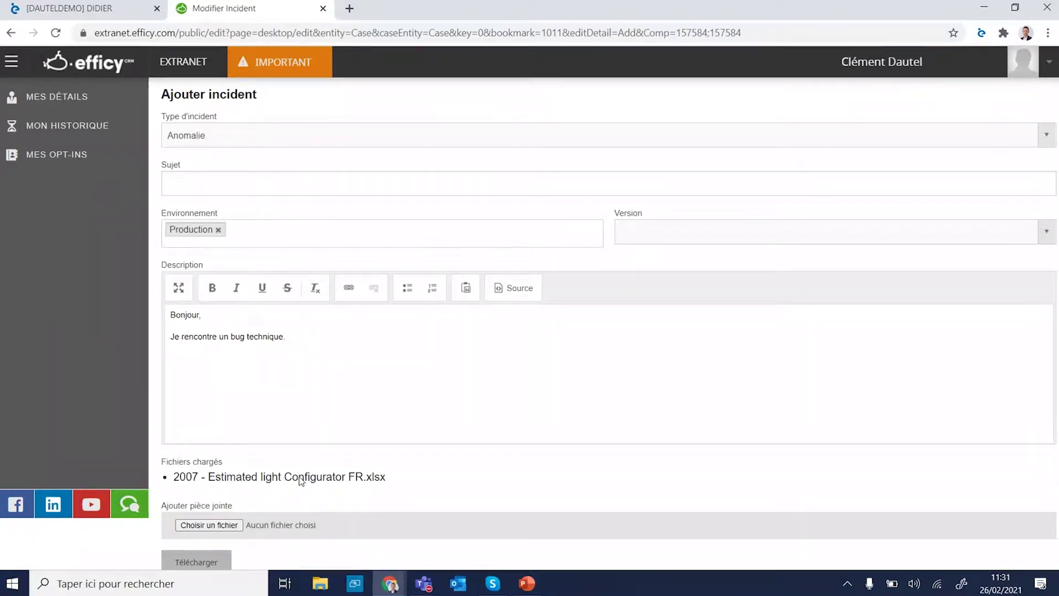
{"action": "scroll", "coordinate": [303, 479], "scroll_direction": "down", "scroll_amount": 1}
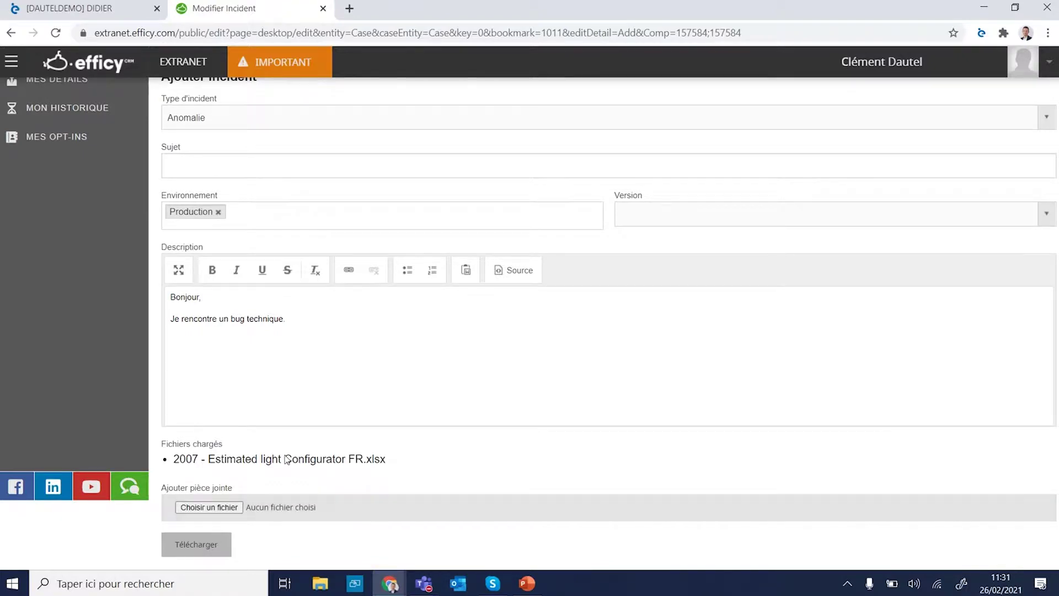
{"action": "scroll", "coordinate": [287, 458], "scroll_direction": "up", "scroll_amount": 2}
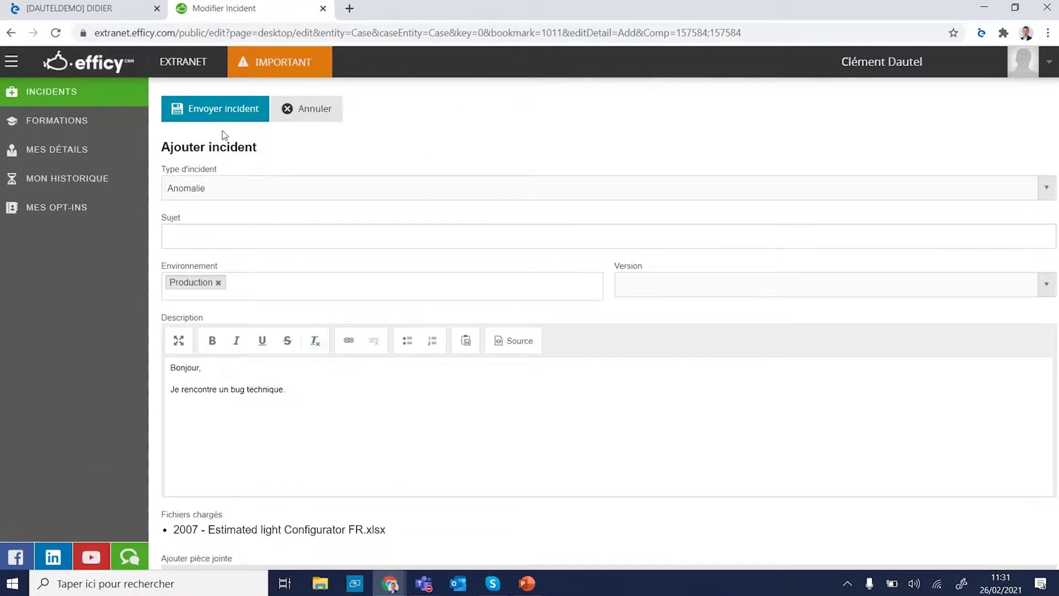
Step: Fill in the incident's required subject as "Bug" and submit the incident
{"action": "left_click", "coordinate": [222, 109]}
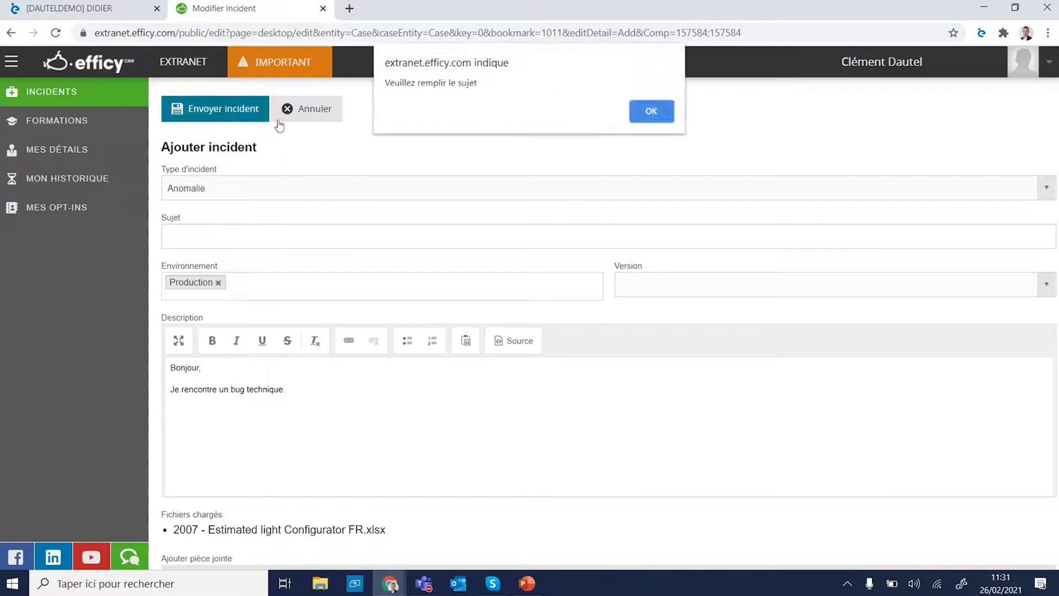
{"action": "left_click", "coordinate": [669, 115]}
{"action": "left_click", "coordinate": [225, 246]}
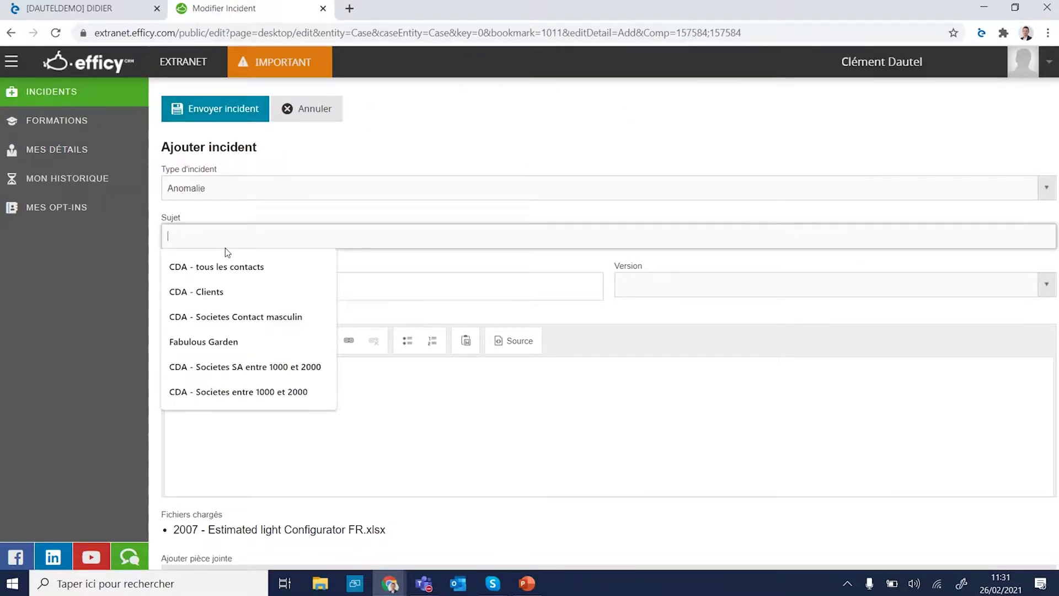
{"action": "type", "text": "Bug"}
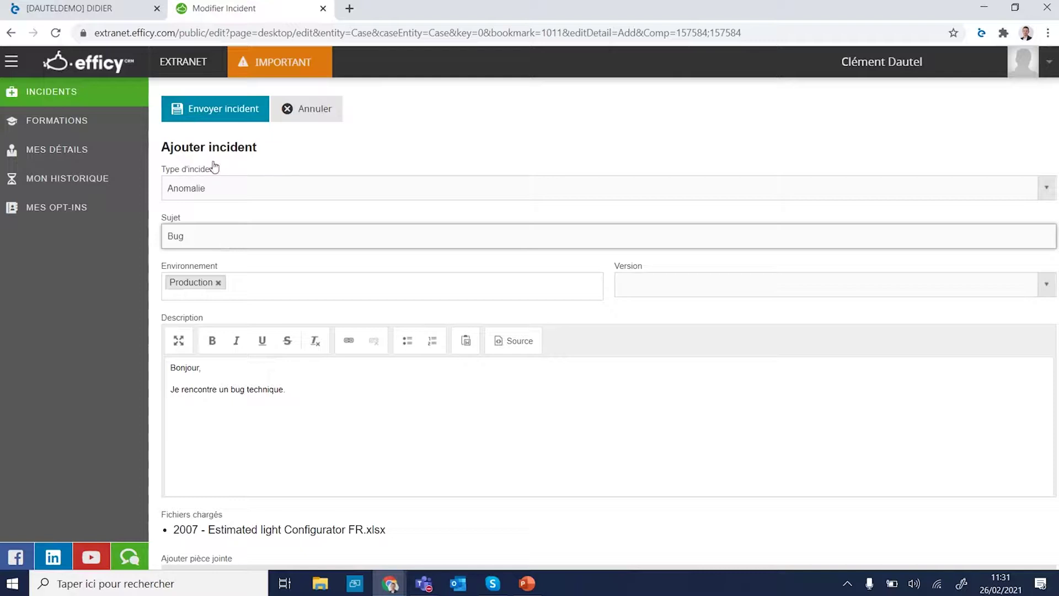
{"action": "left_click", "coordinate": [211, 114]}
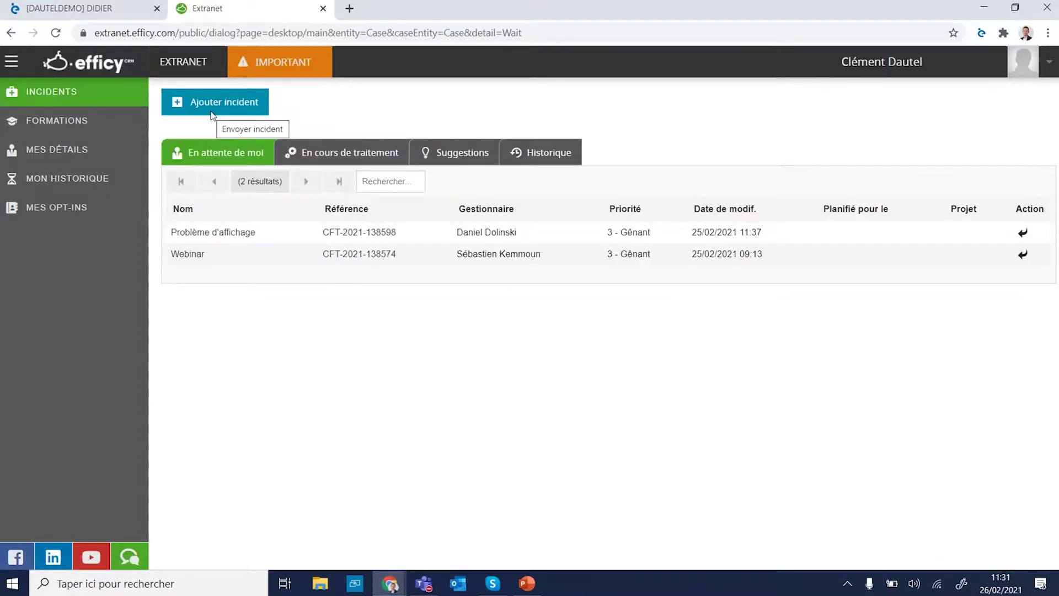
Step: Check the incidents in progress, then read the full exchange of the Webinar incident awaiting a reply
{"action": "left_click", "coordinate": [341, 156]}
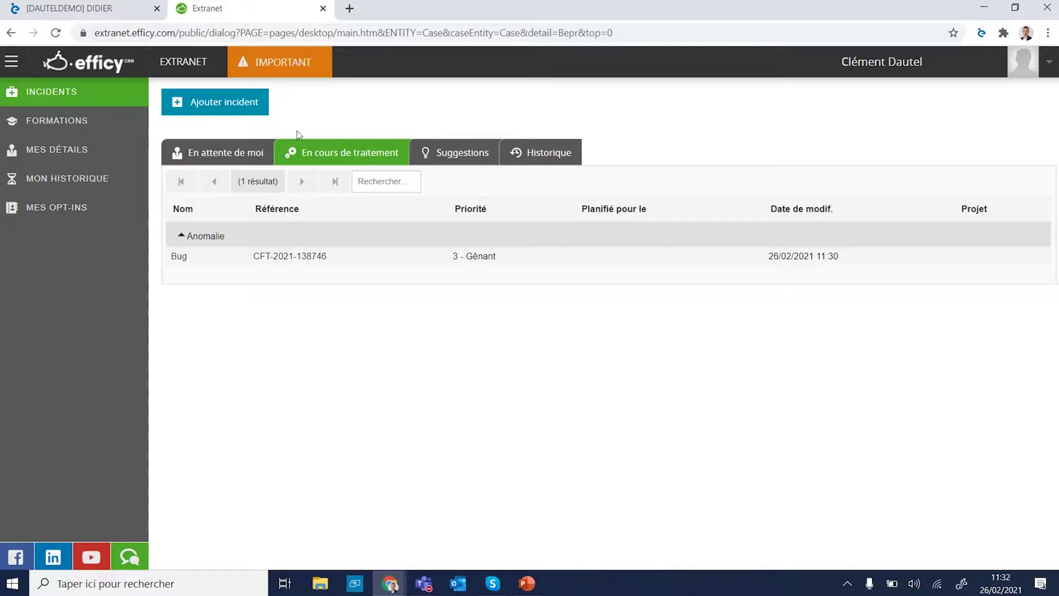
{"action": "left_click", "coordinate": [224, 158]}
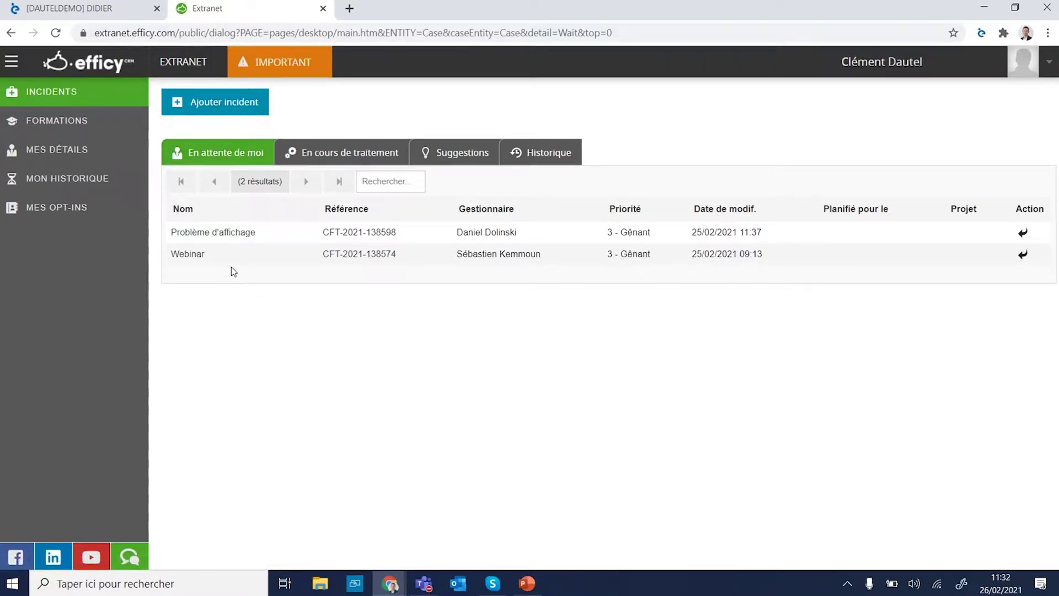
{"action": "left_click", "coordinate": [189, 256]}
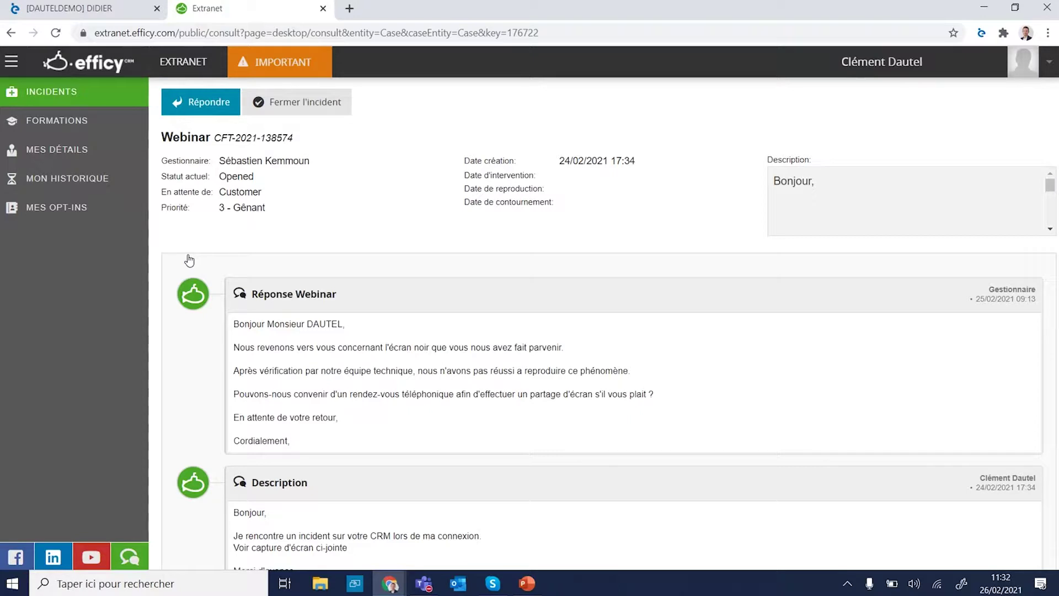
{"action": "scroll", "coordinate": [404, 293], "scroll_direction": "down", "scroll_amount": 3}
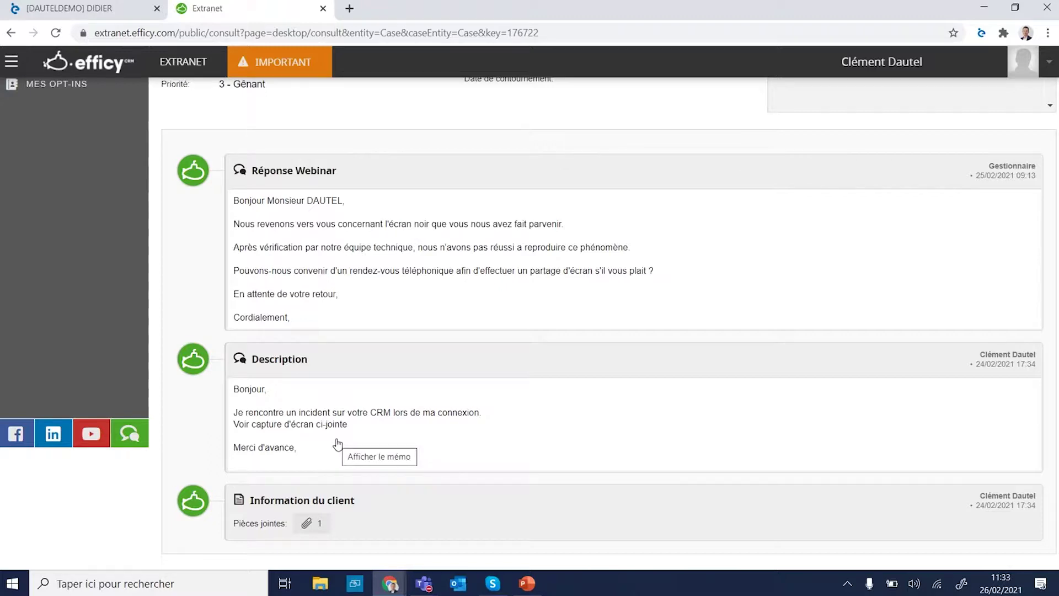
{"action": "scroll", "coordinate": [338, 444], "scroll_direction": "up", "scroll_amount": 1}
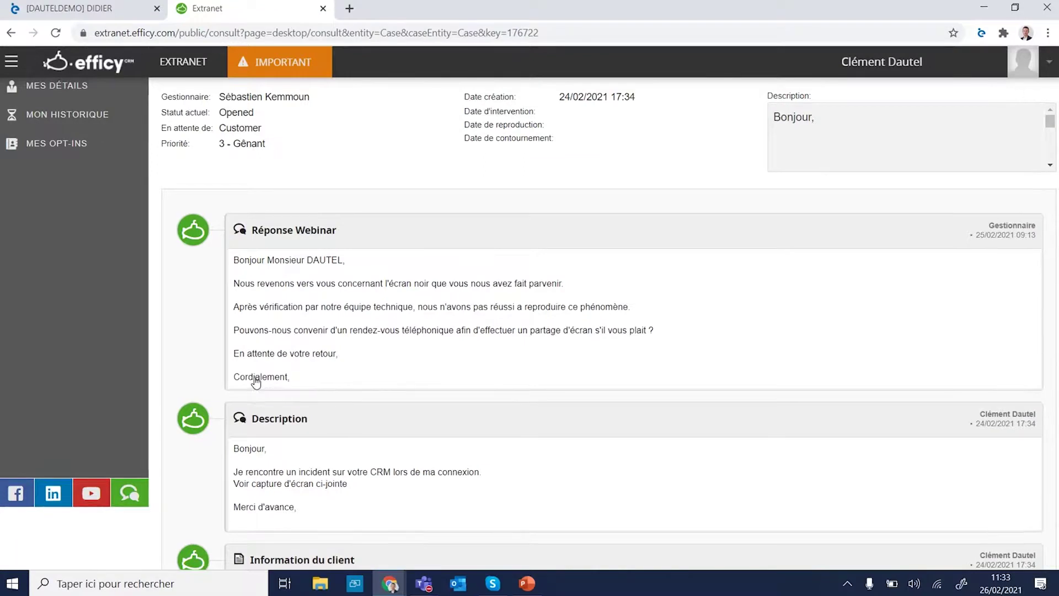
{"action": "scroll", "coordinate": [256, 380], "scroll_direction": "up", "scroll_amount": 2}
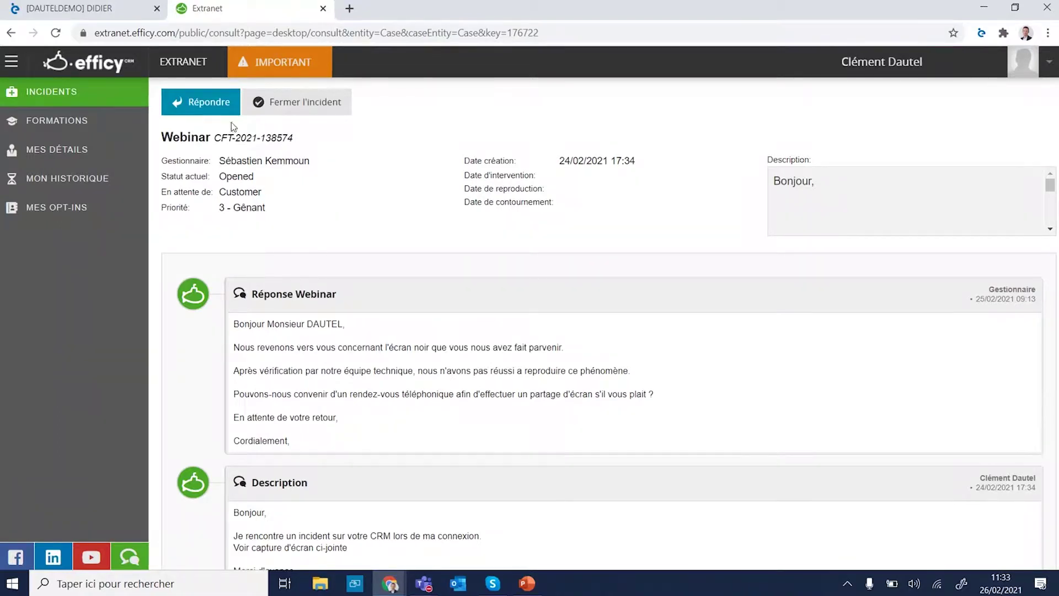
Step: Examine the Webinar incident's reply form and its subject options, then cancel the reply
{"action": "left_click", "coordinate": [202, 108]}
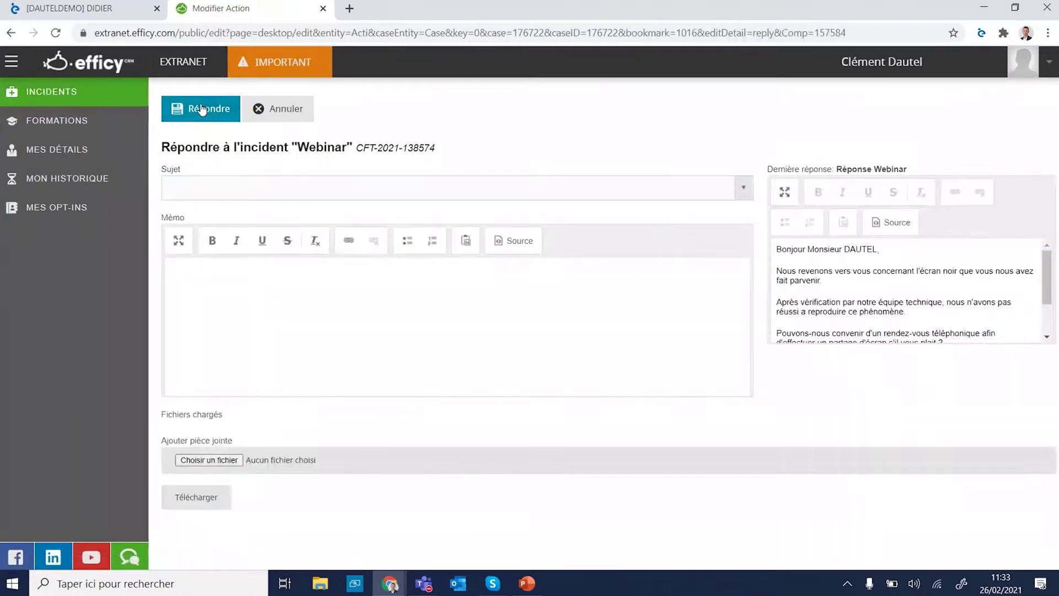
{"action": "left_click", "coordinate": [232, 292]}
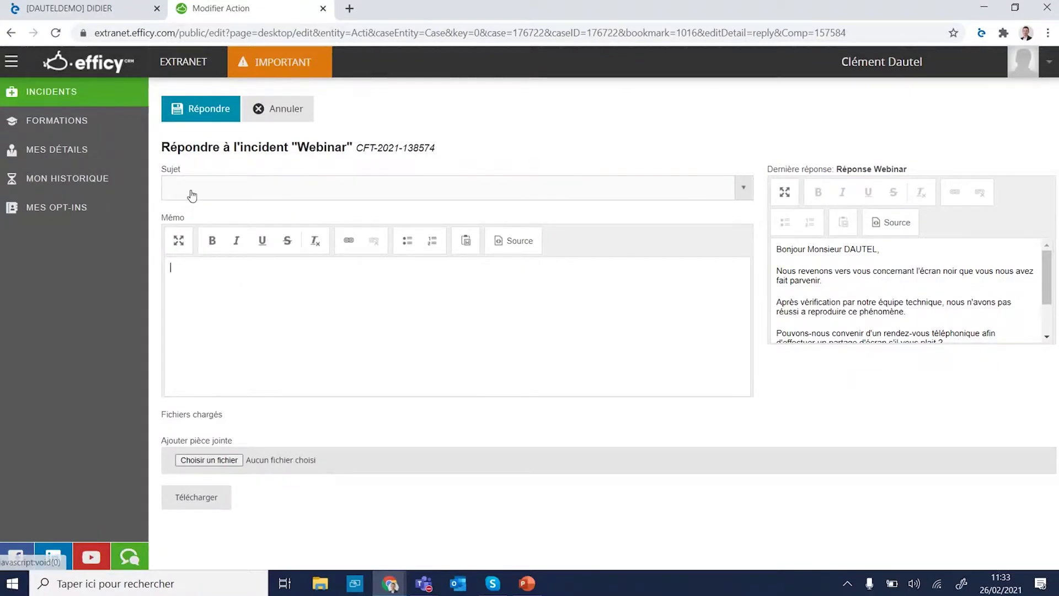
{"action": "left_click", "coordinate": [236, 195]}
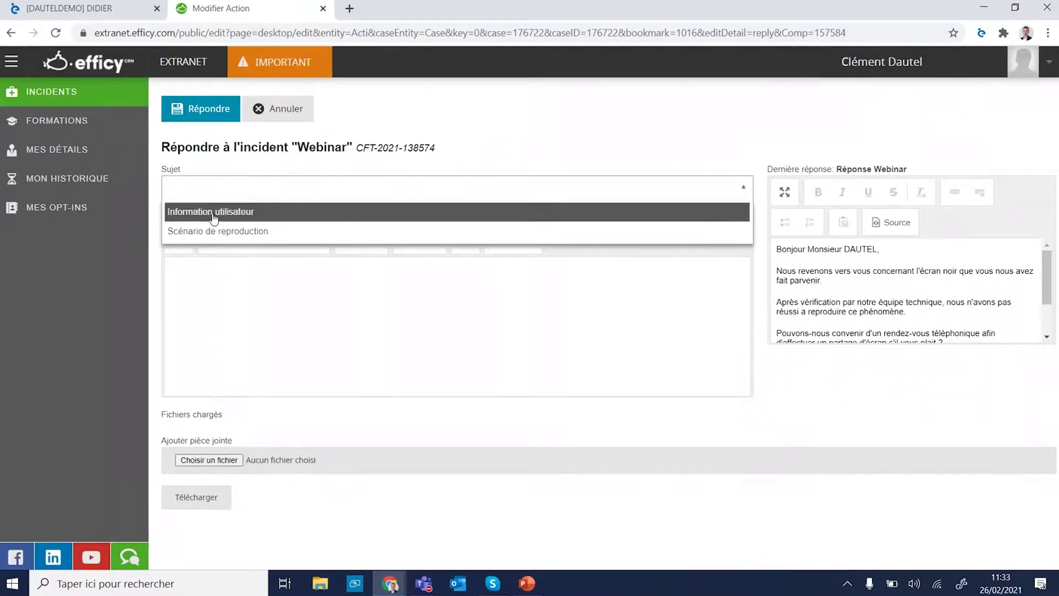
{"action": "left_click", "coordinate": [220, 289]}
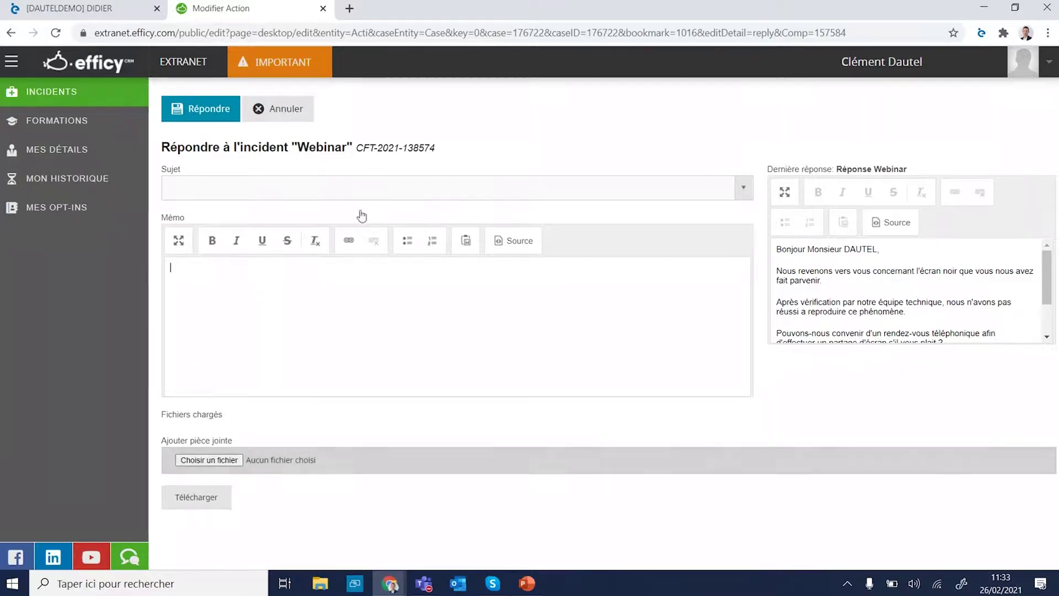
{"action": "left_click", "coordinate": [308, 120]}
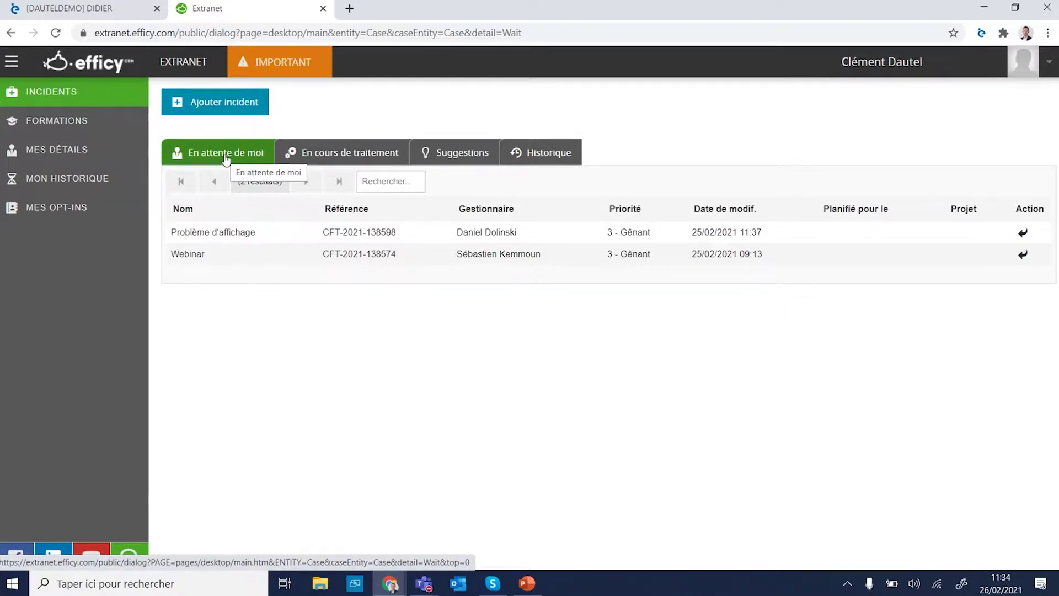
Step: Review the Webinar incident's details and messages again, then return to the incidents awaiting a reply
{"action": "left_click", "coordinate": [193, 255]}
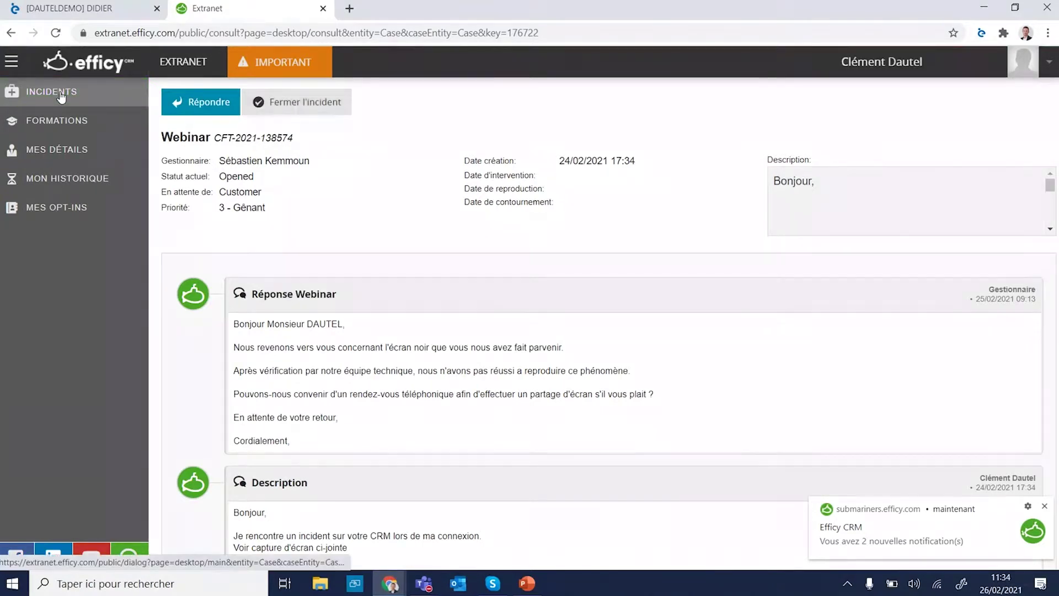
{"action": "left_click", "coordinate": [61, 97]}
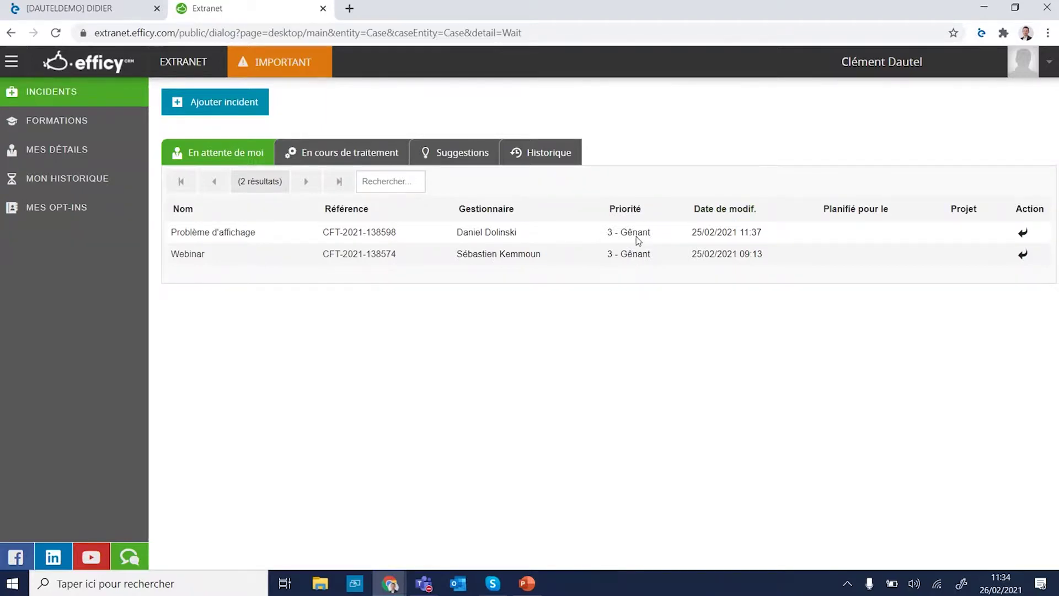
{"action": "left_click", "coordinate": [198, 256]}
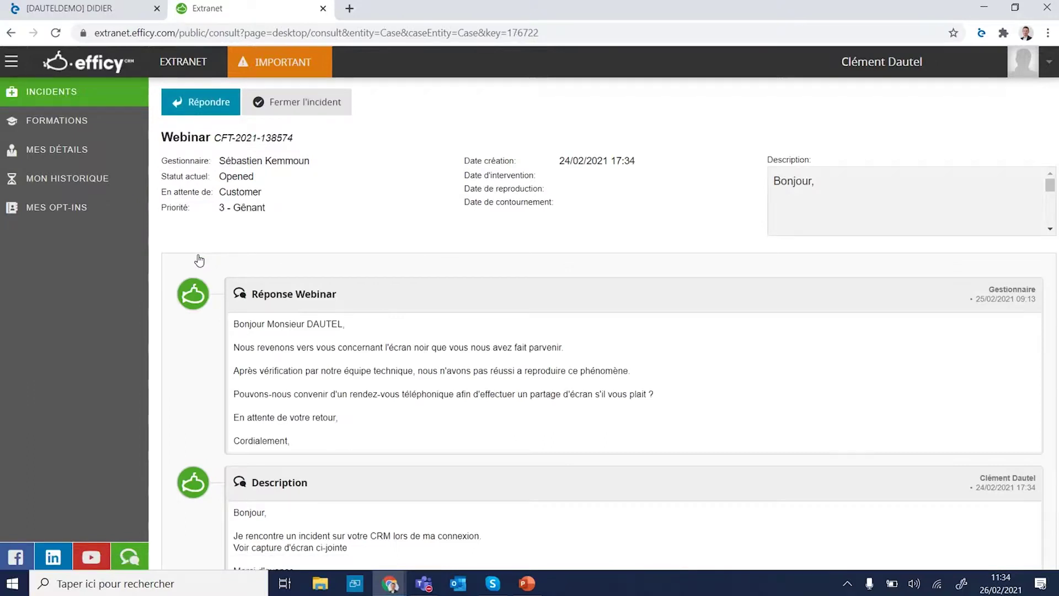
{"action": "scroll", "coordinate": [199, 261], "scroll_direction": "down", "scroll_amount": 2}
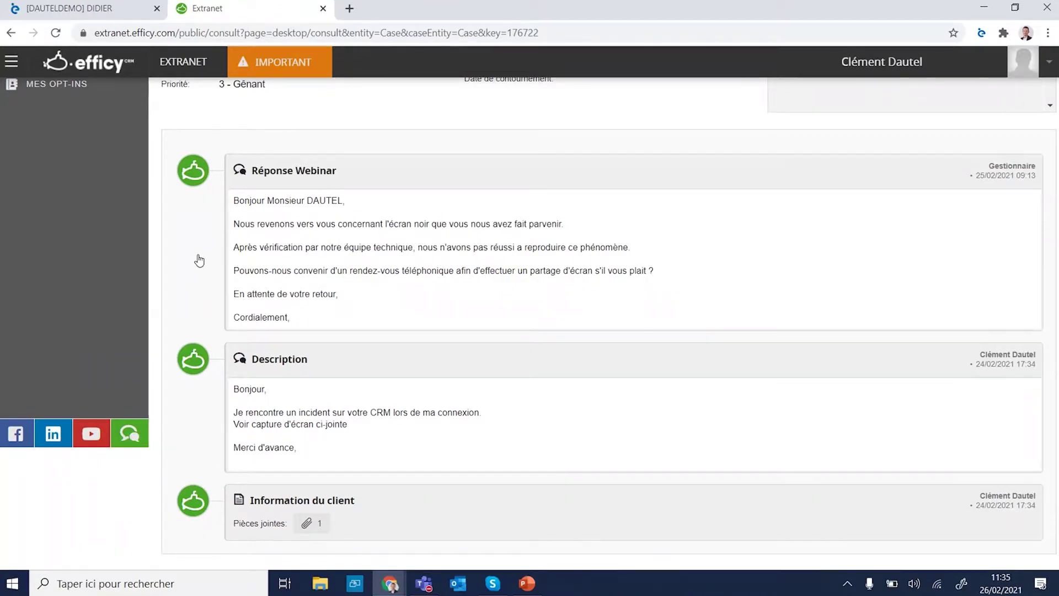
{"action": "scroll", "coordinate": [199, 260], "scroll_direction": "up", "scroll_amount": 2}
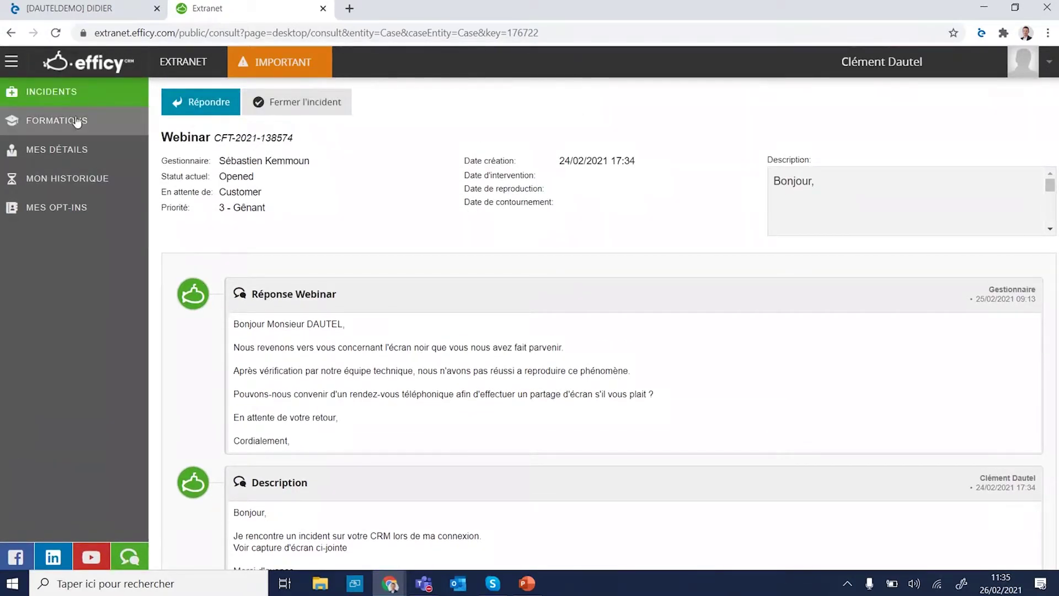
{"action": "left_click", "coordinate": [64, 98]}
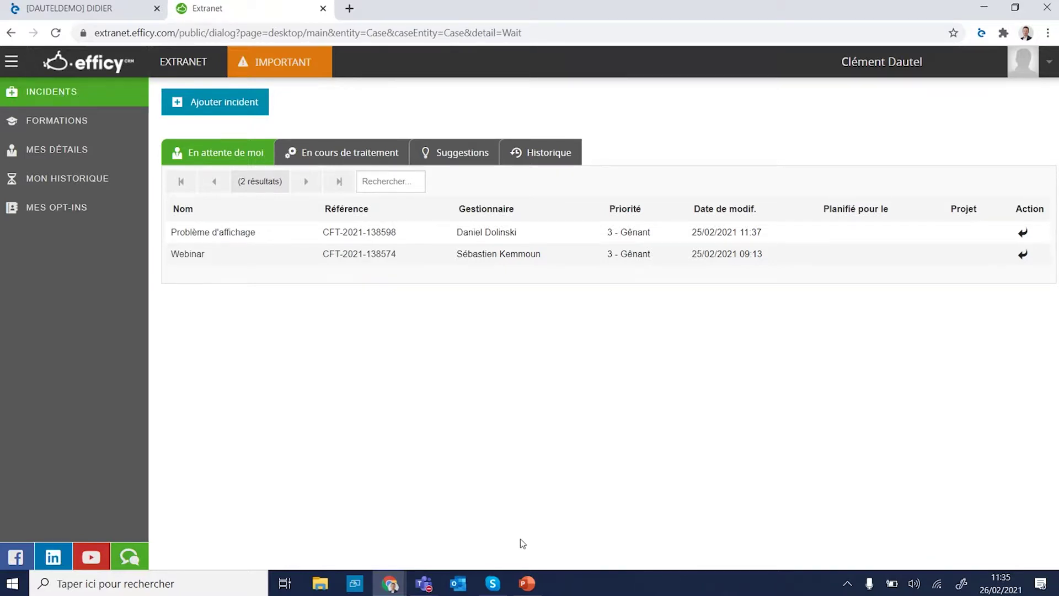
Step: Switch to PowerPoint and start the slide show from the "VOTRE NOUVEL EXTRANET" slide
{"action": "left_click", "coordinate": [527, 583]}
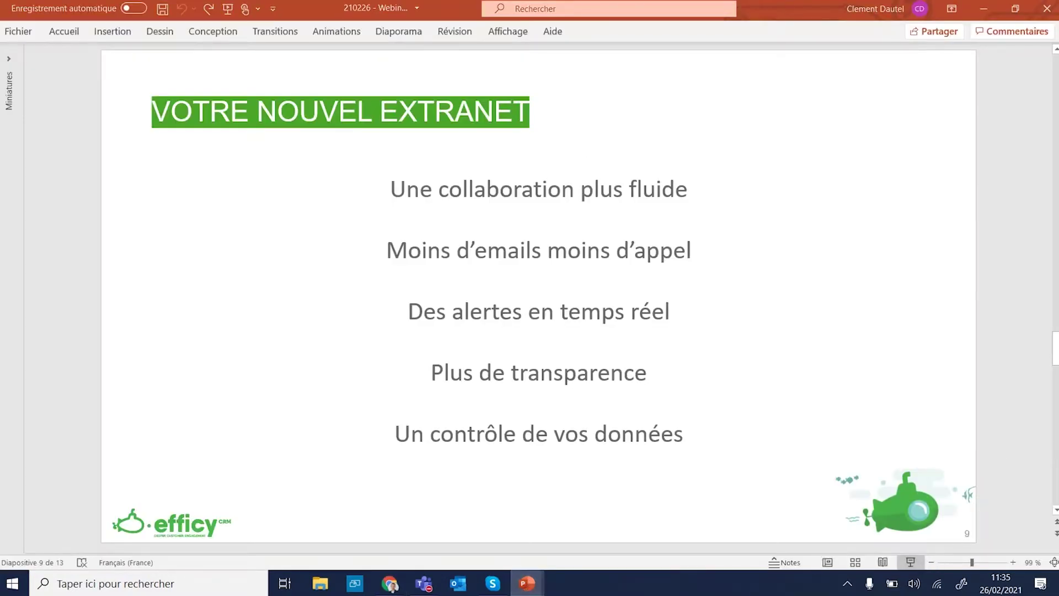
{"action": "left_click", "coordinate": [910, 562]}
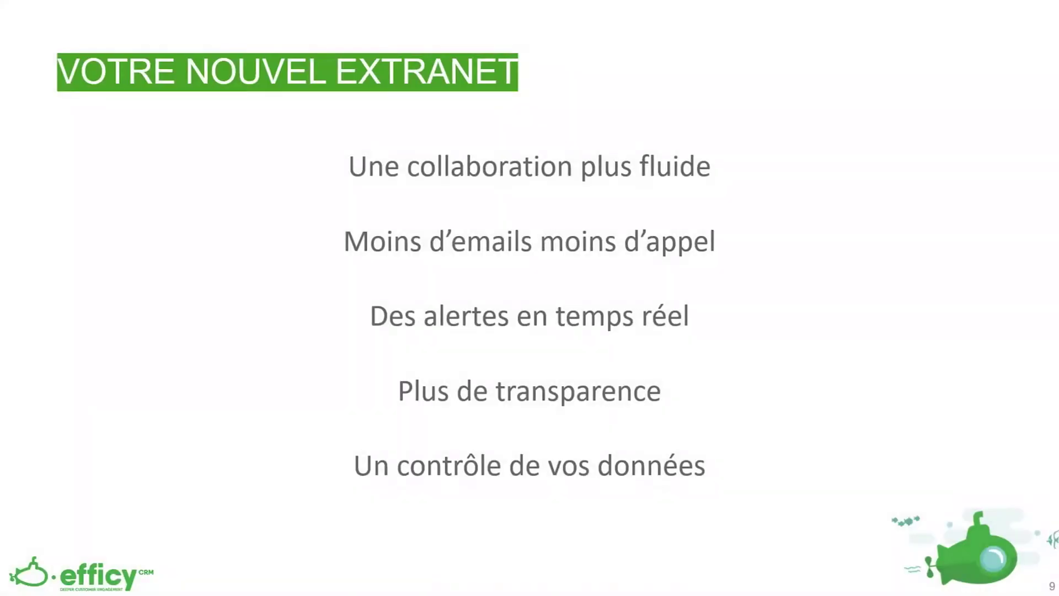